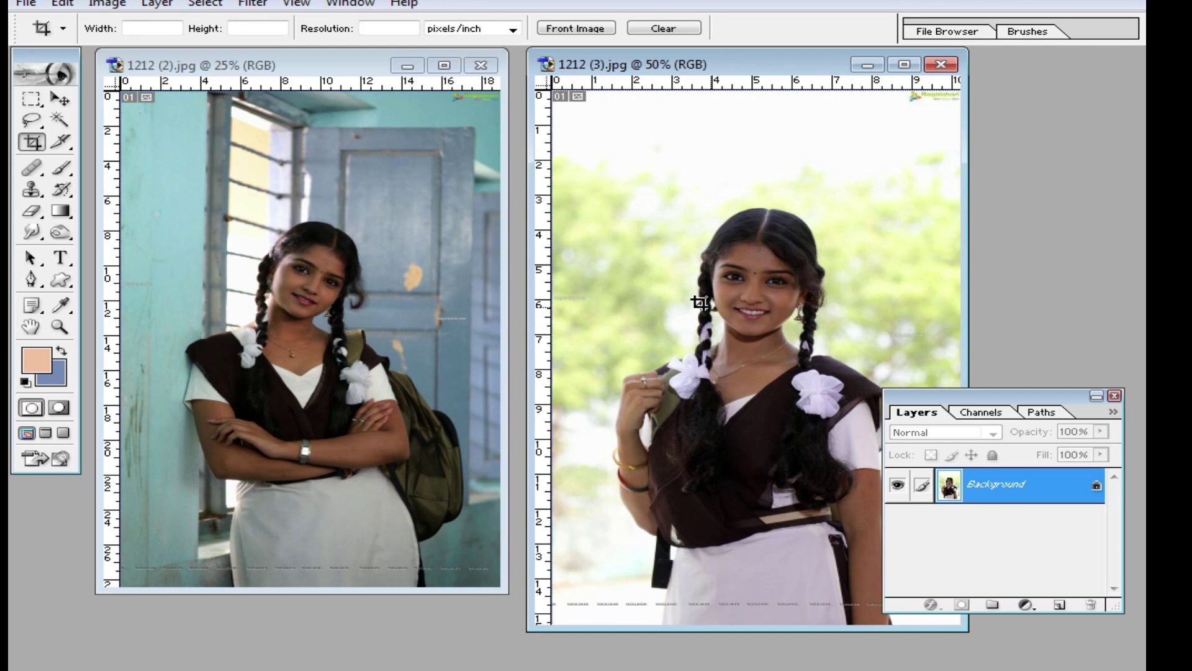
# - Bring the 1212 (2).jpg classroom photo to the front and maximize it in the workspace
pyautogui.click(320, 65)
pyautogui.doubleClick(320, 65)
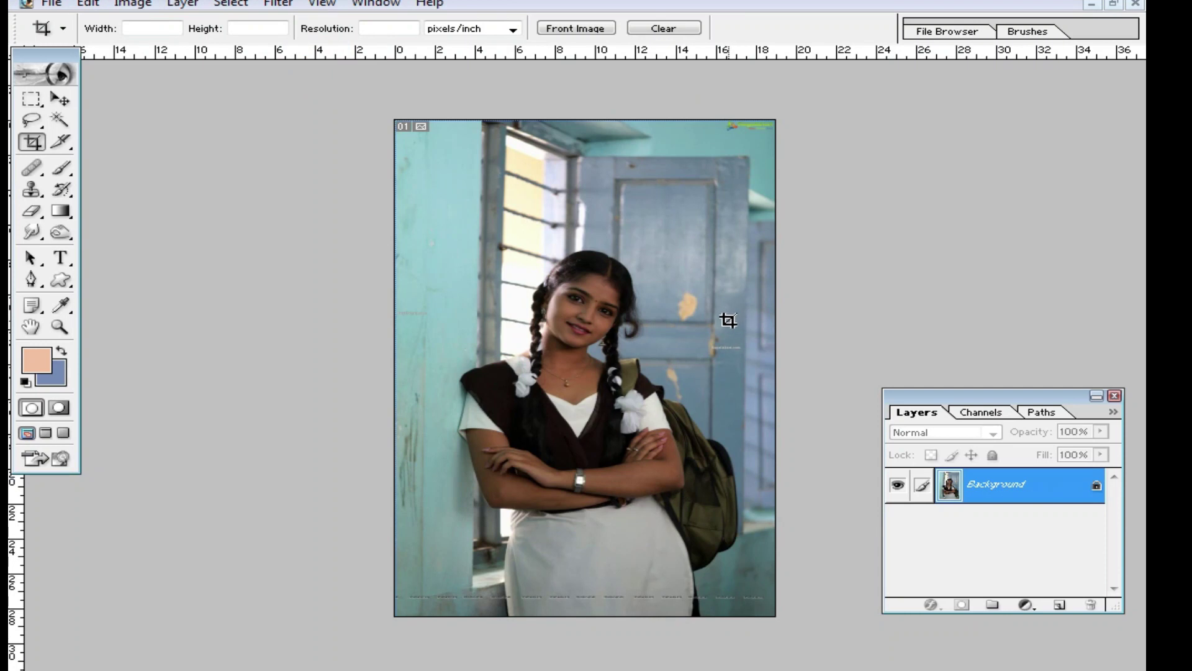
pyautogui.hotkey('ctrl', 'm')
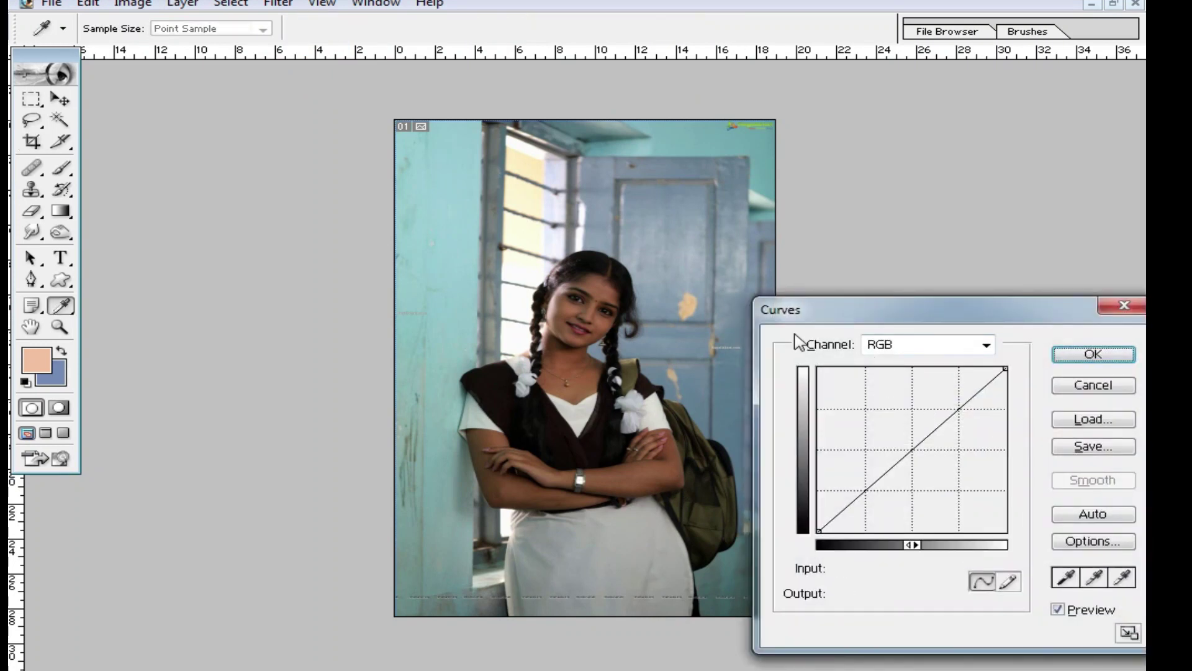
pyautogui.click(907, 446)
pyautogui.moveTo(907, 446); pyautogui.dragTo(868, 424)
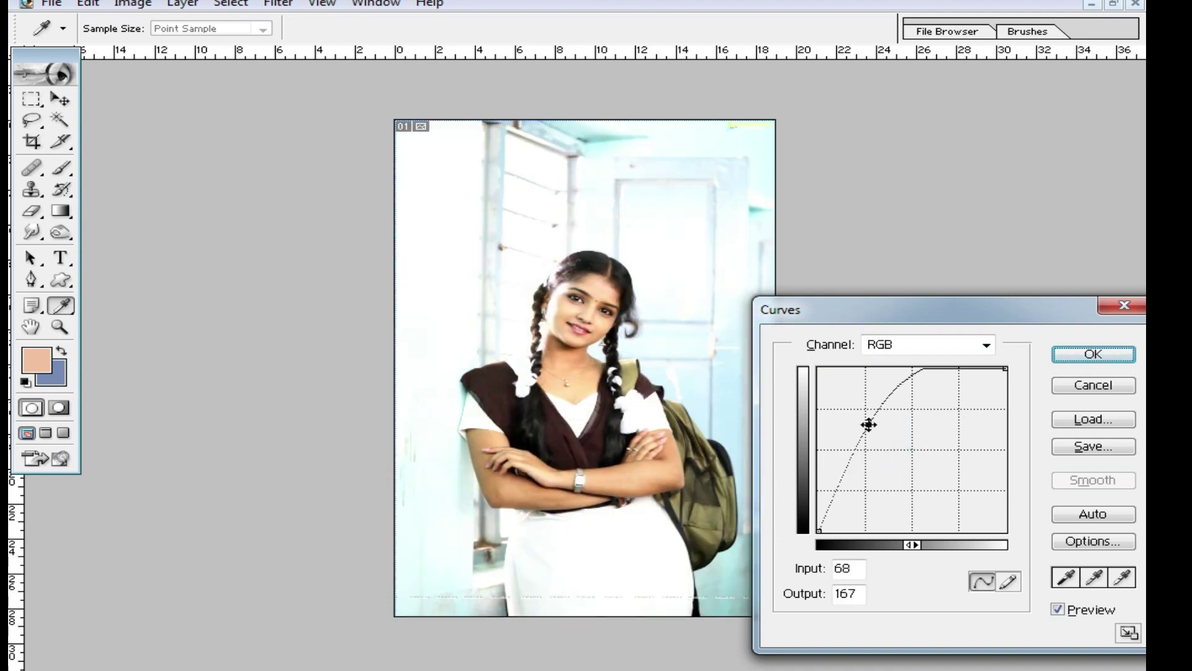
pyautogui.click(1094, 354)
pyautogui.press('c')
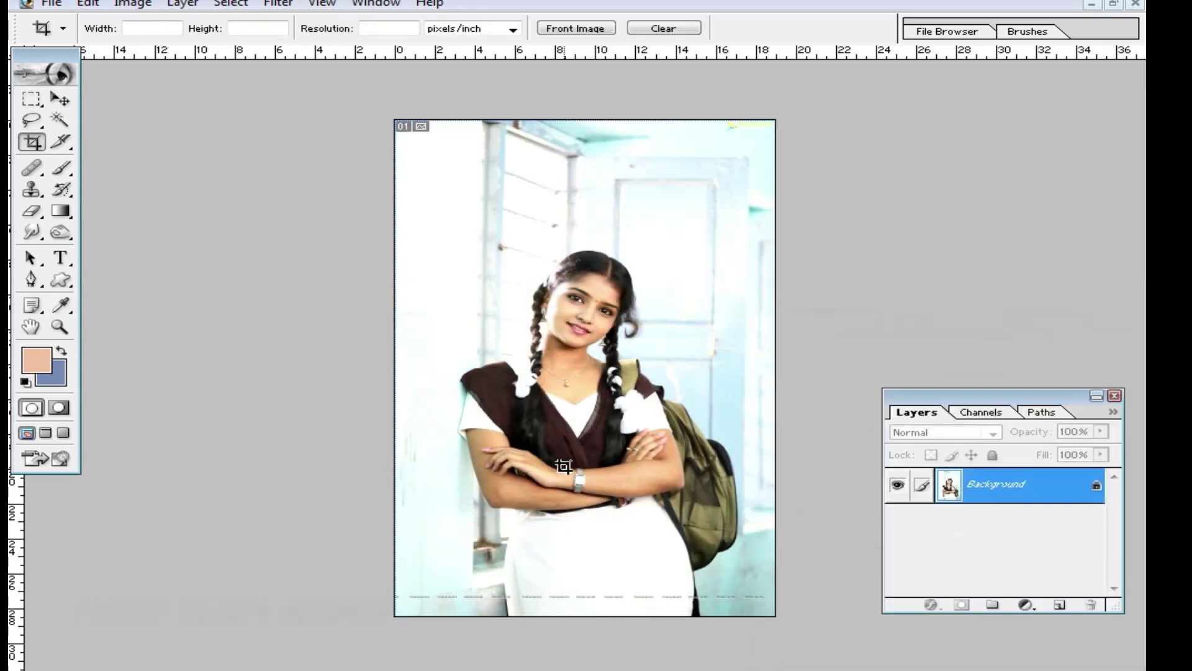
pyautogui.click(570, 459)
pyautogui.scroll(5, 573, 287)
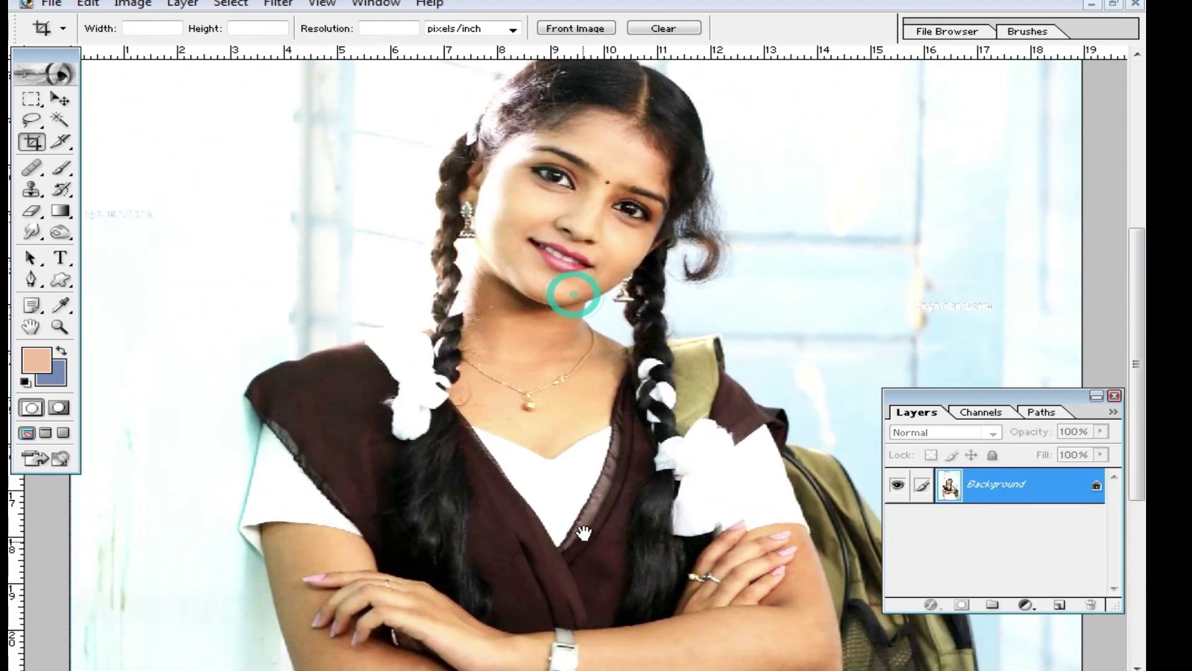
pyautogui.scroll(3, 550, 321)
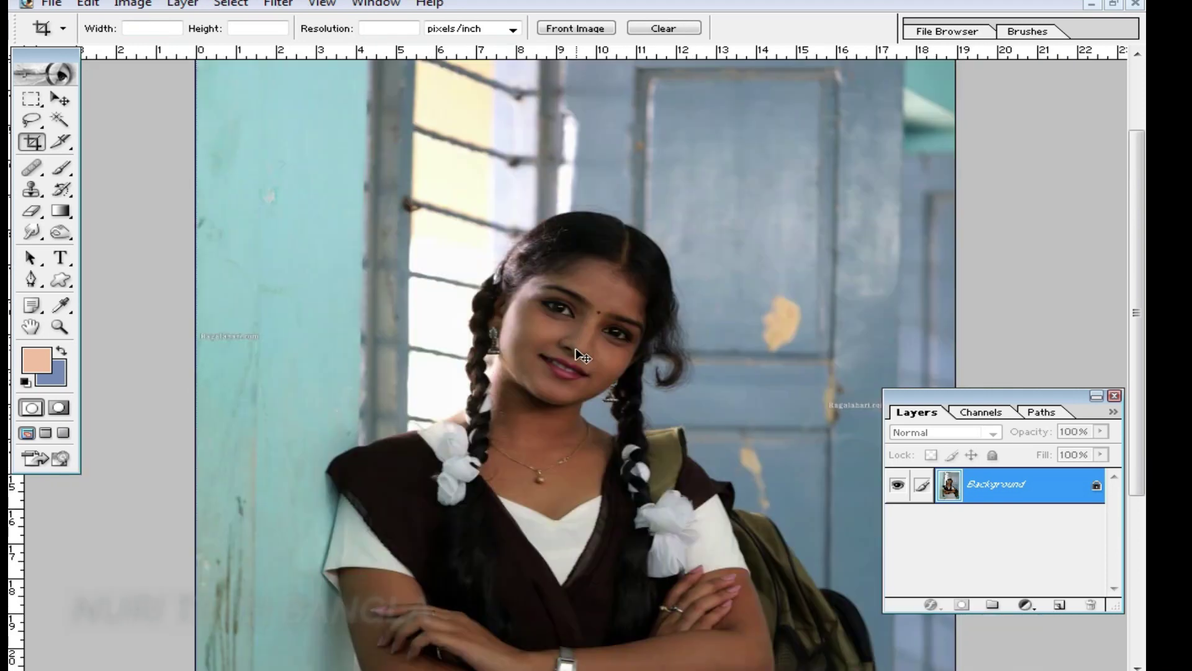
pyautogui.hotkey('ctrl', 'l')
pyautogui.moveTo(1023, 480); pyautogui.dragTo(864, 481)
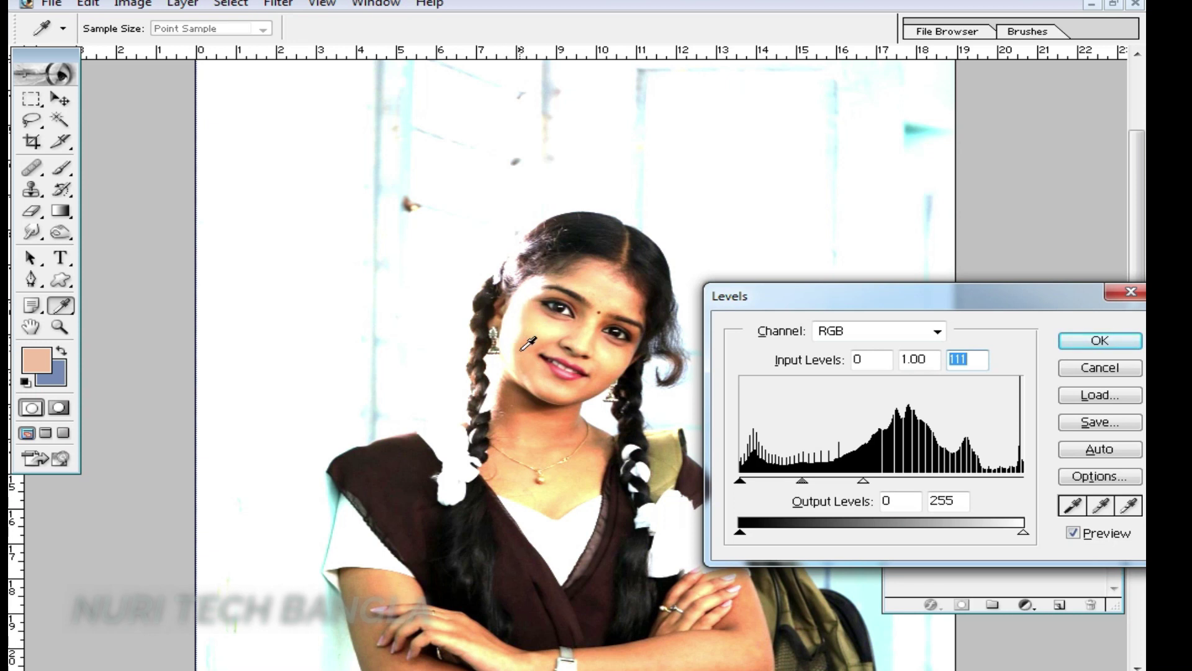
pyautogui.click(1099, 341)
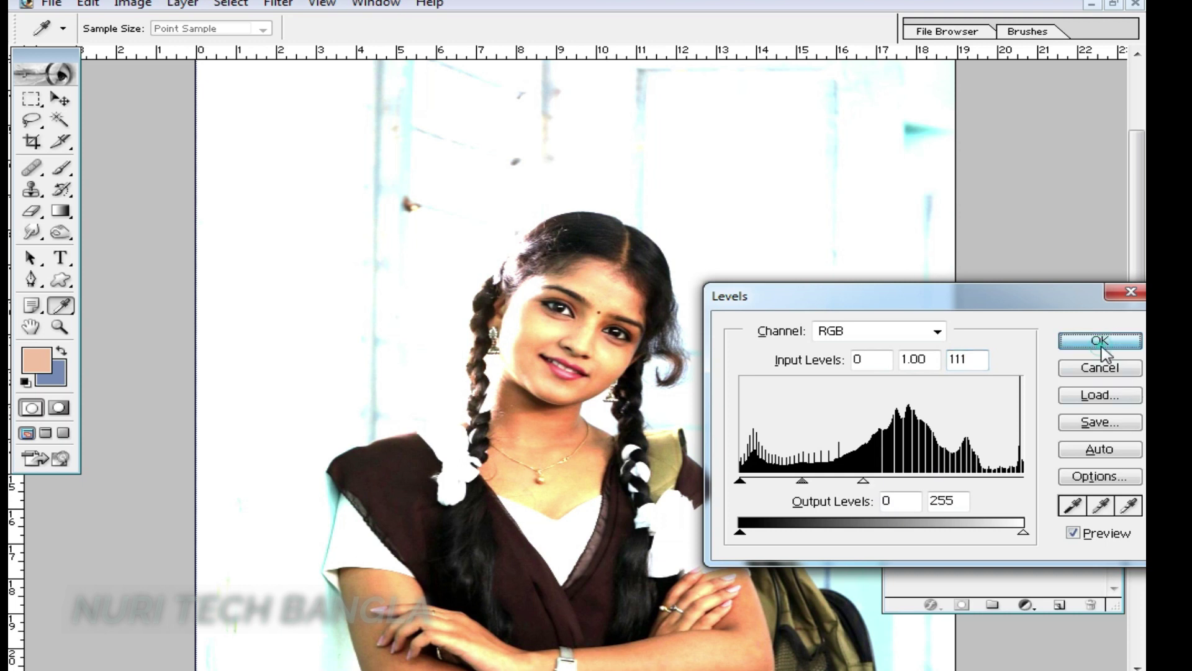
pyautogui.press('c')
pyautogui.hotkey('ctrl', 'z')
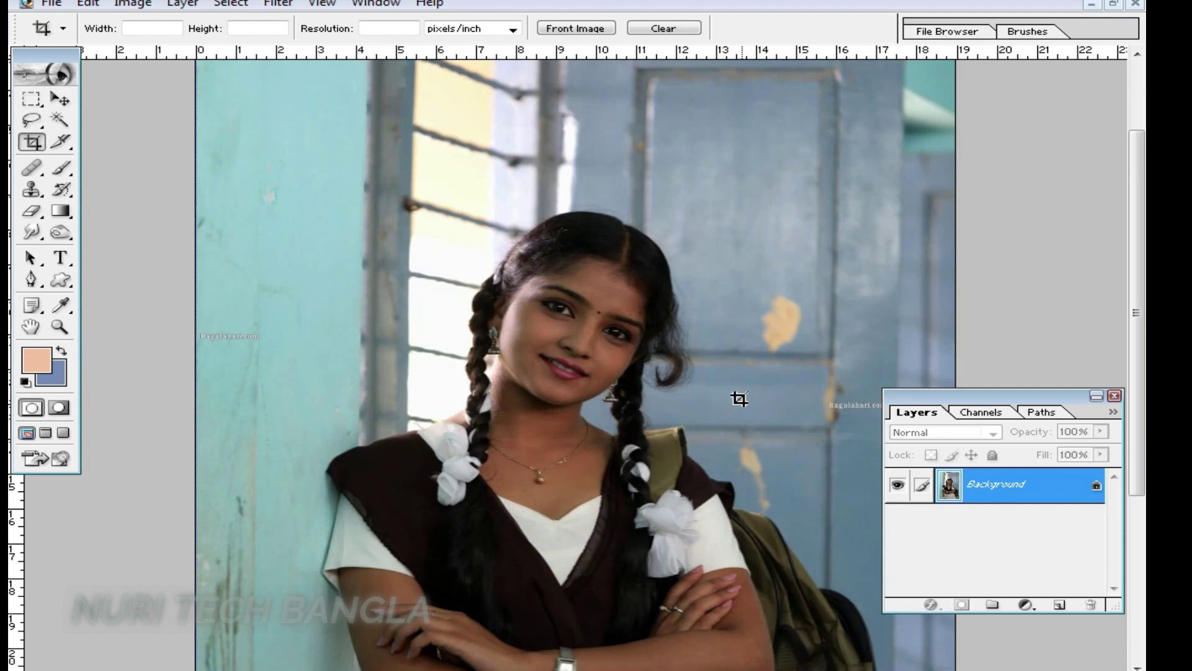
pyautogui.scroll(-2, 738, 399)
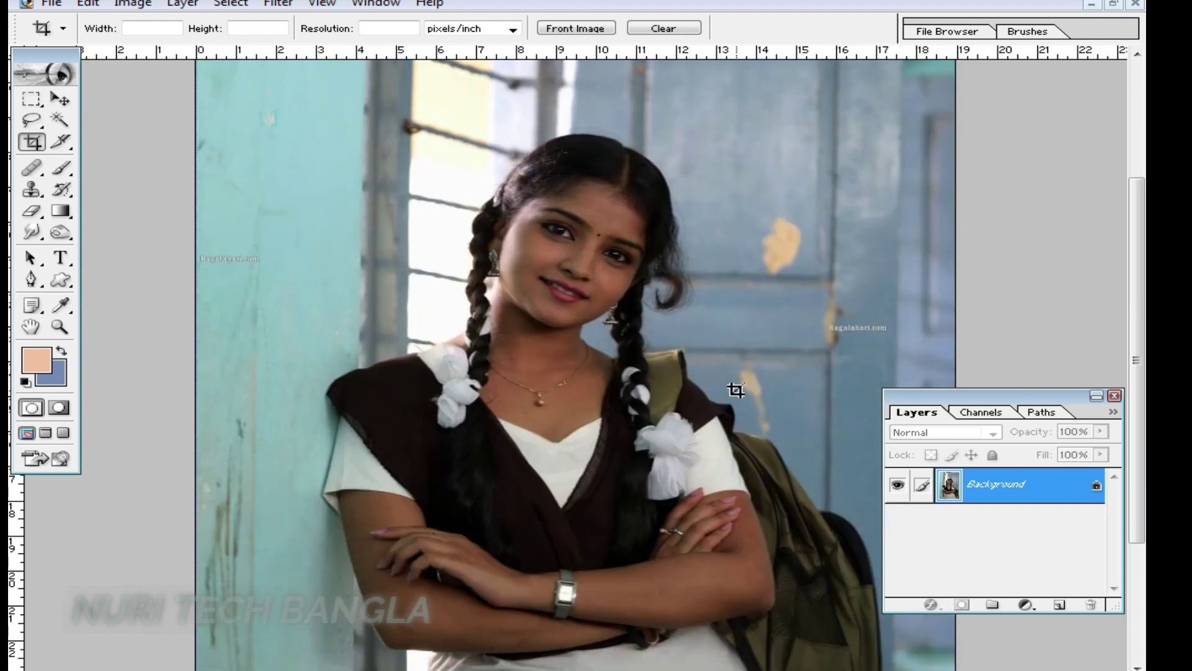
# - Apply Auto Contrast, then preview a Brightness +61 and strong contrast boost and cancel it
pyautogui.click(133, 4)
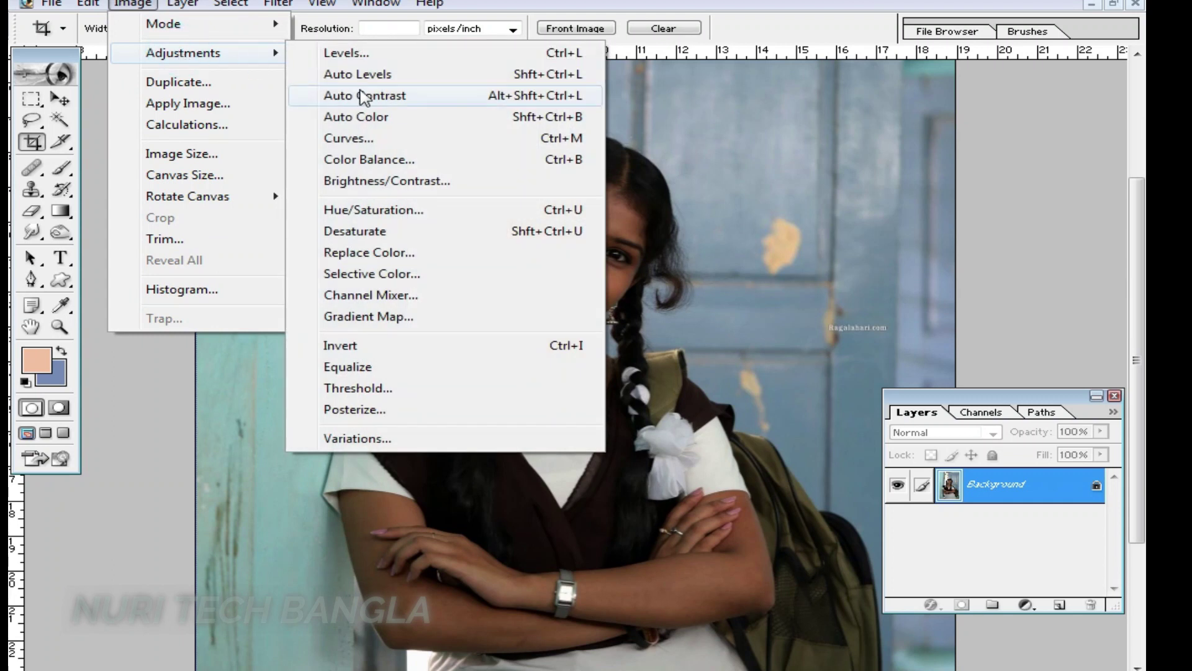
pyautogui.click(391, 96)
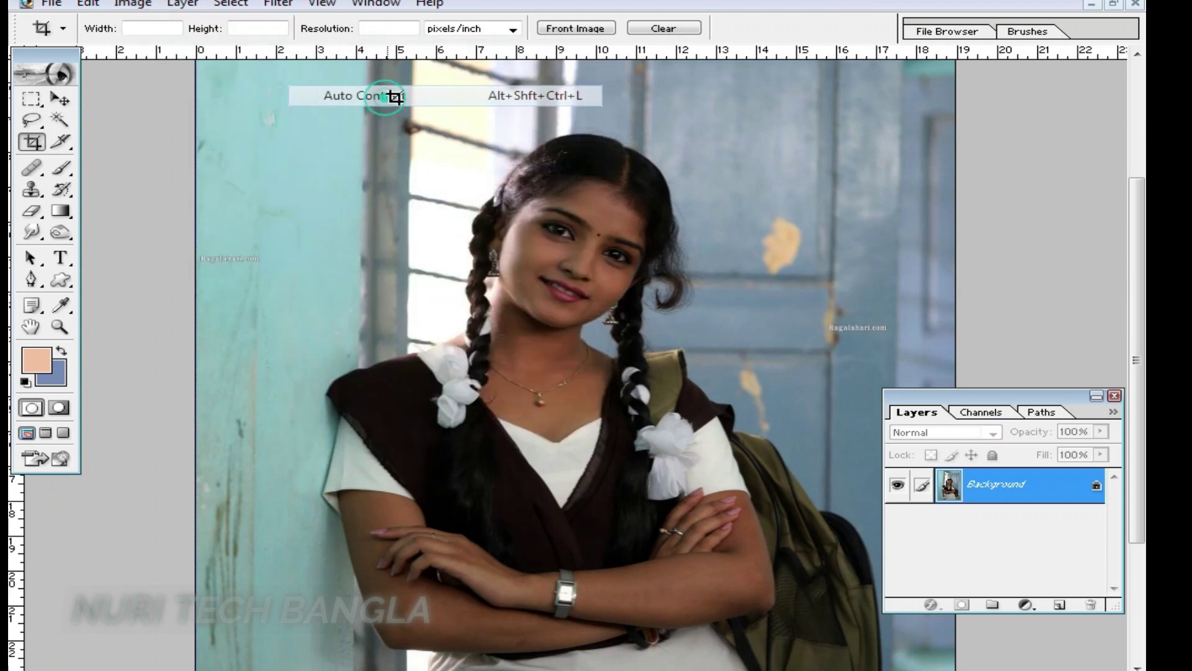
pyautogui.click(133, 3)
pyautogui.click(220, 53)
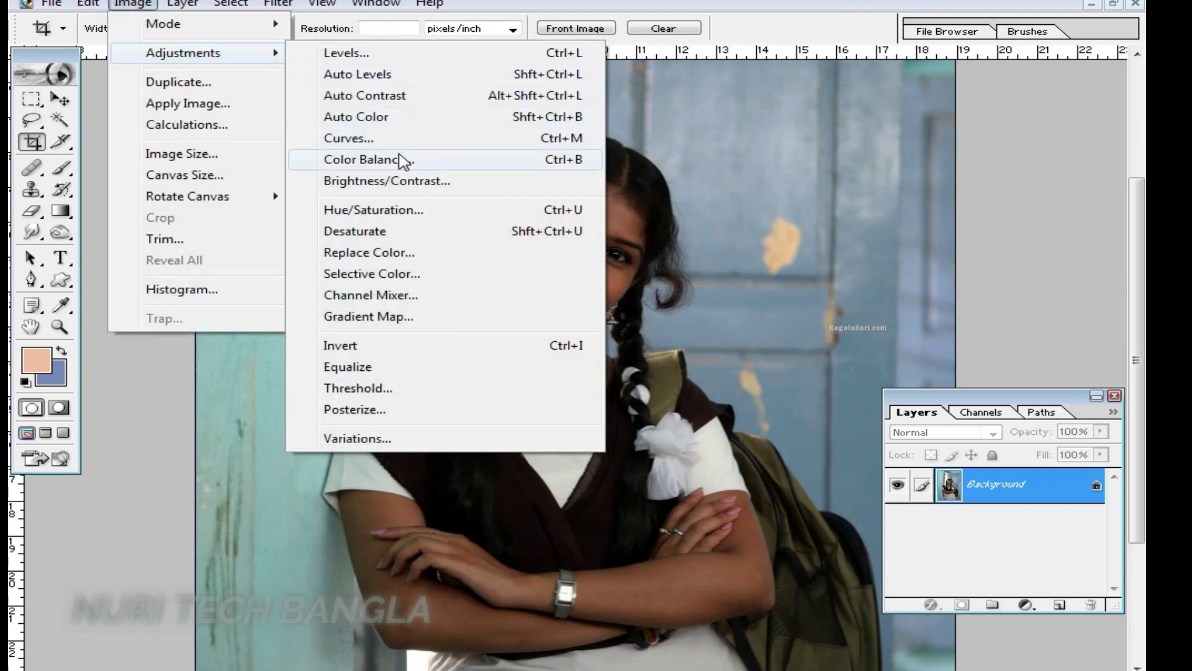
pyautogui.click(422, 181)
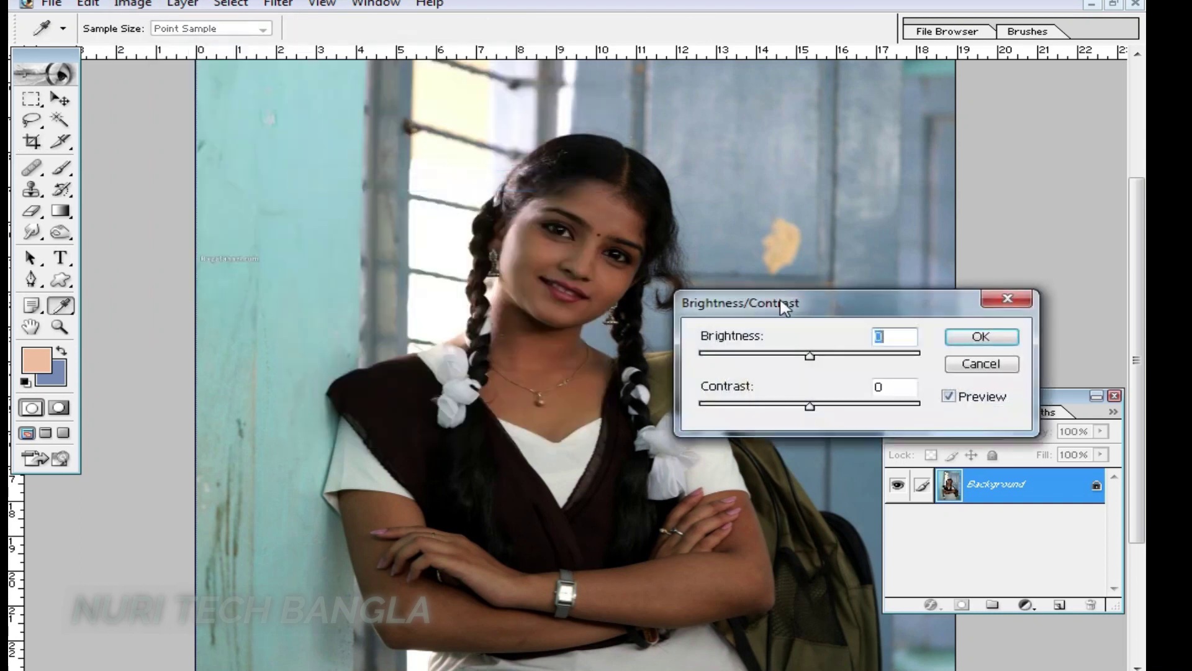
pyautogui.moveTo(810, 357); pyautogui.dragTo(882, 367)
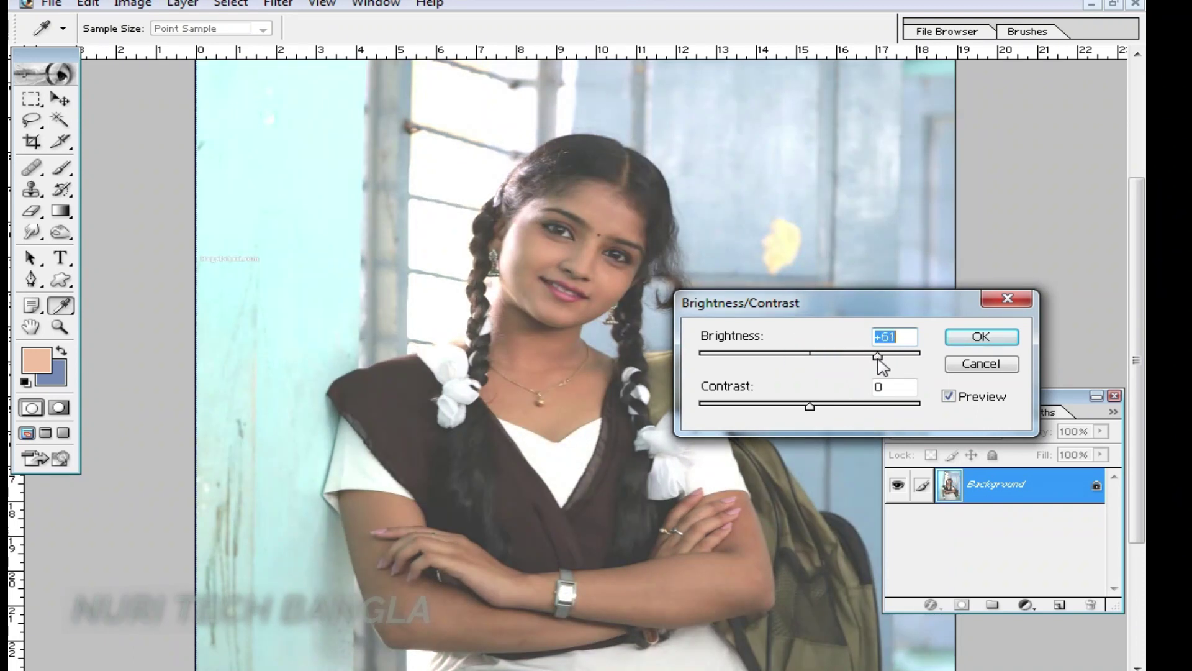
pyautogui.moveTo(810, 405); pyautogui.dragTo(891, 407)
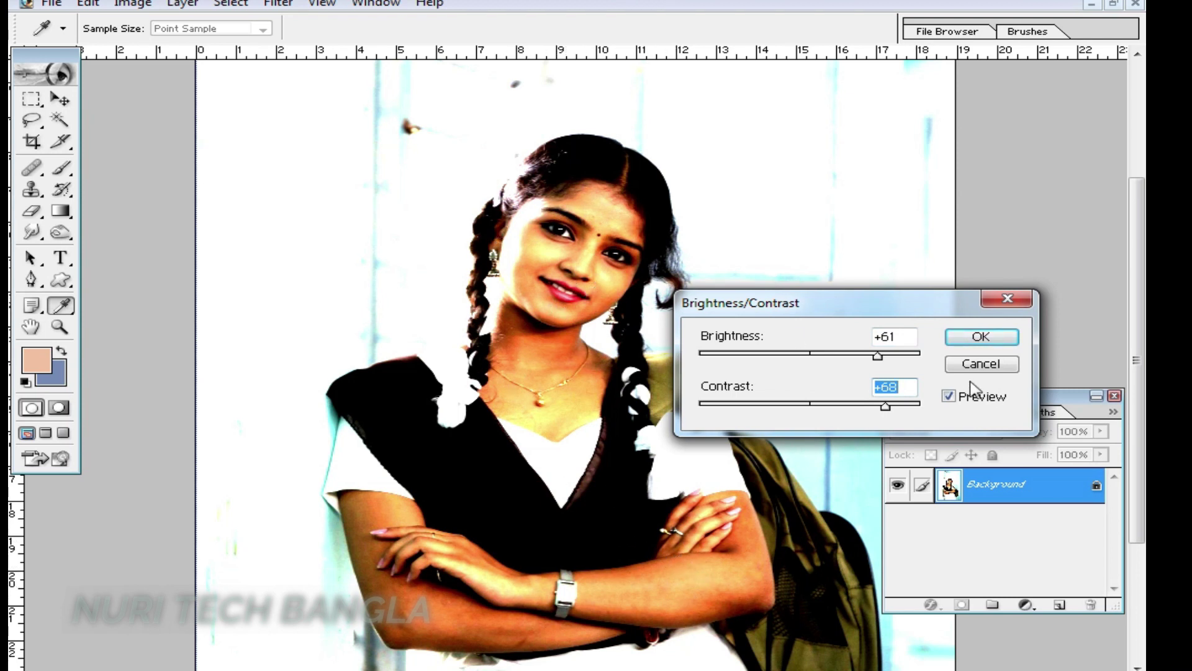
pyautogui.click(989, 370)
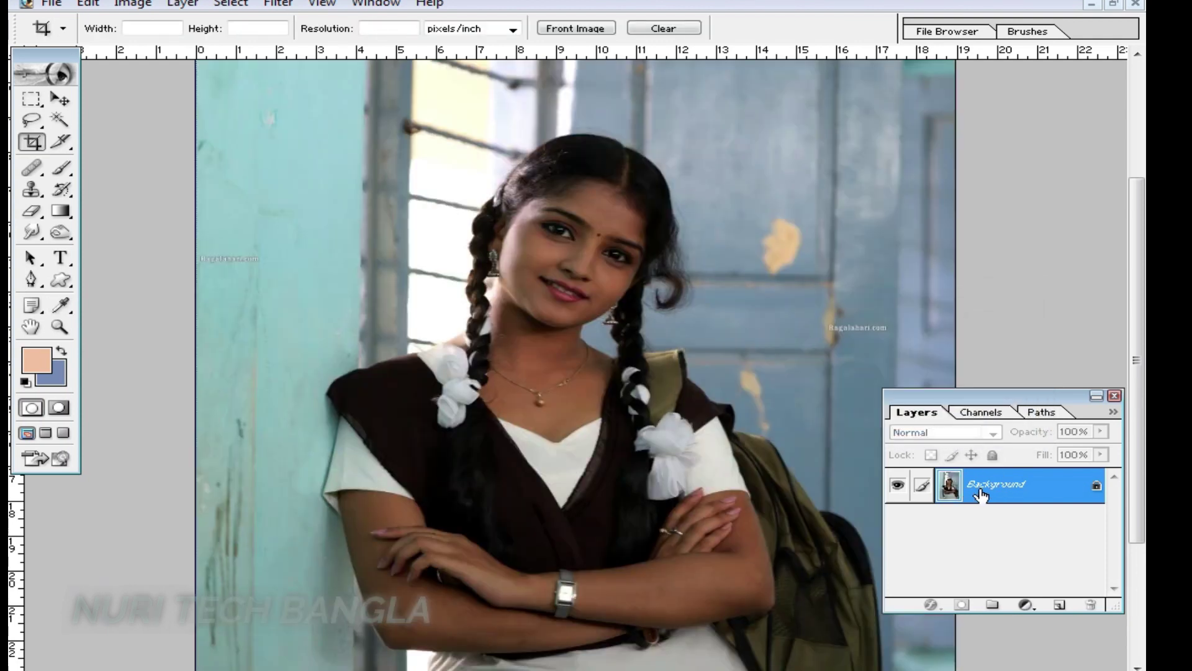
# - Duplicate the Background into Layer 1, undoing the extra second copy
pyautogui.moveTo(974, 487); pyautogui.dragTo(969, 480)
pyautogui.hotkey('ctrl', 'j')
pyautogui.rightClick(998, 486)
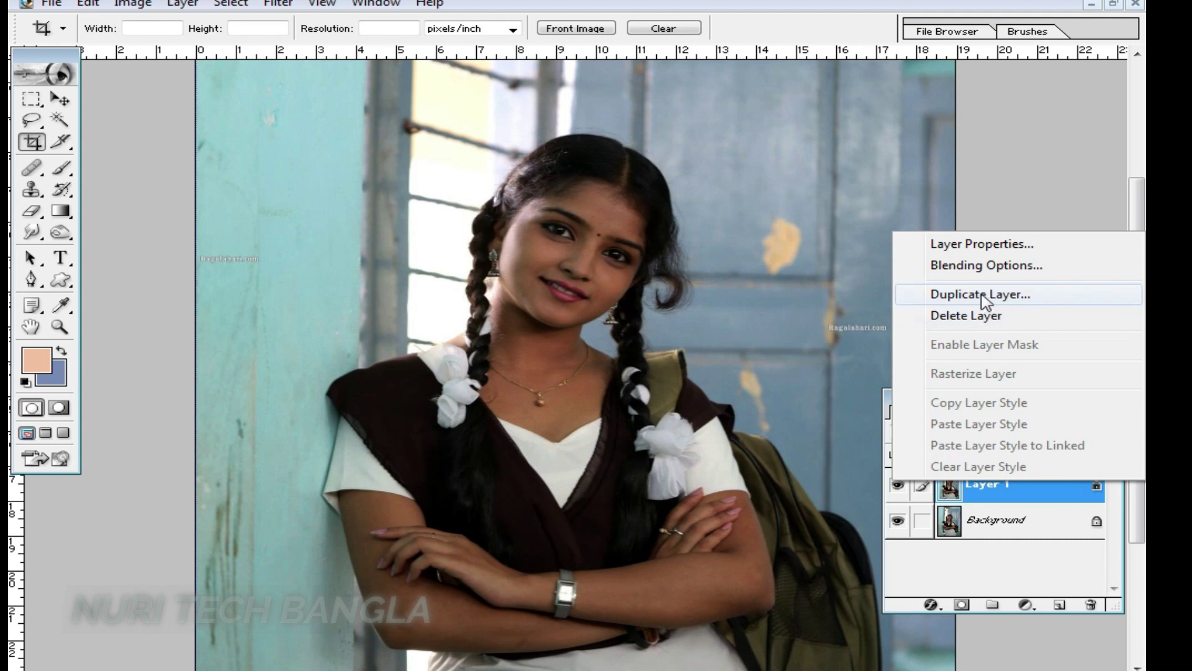
pyautogui.click(981, 295)
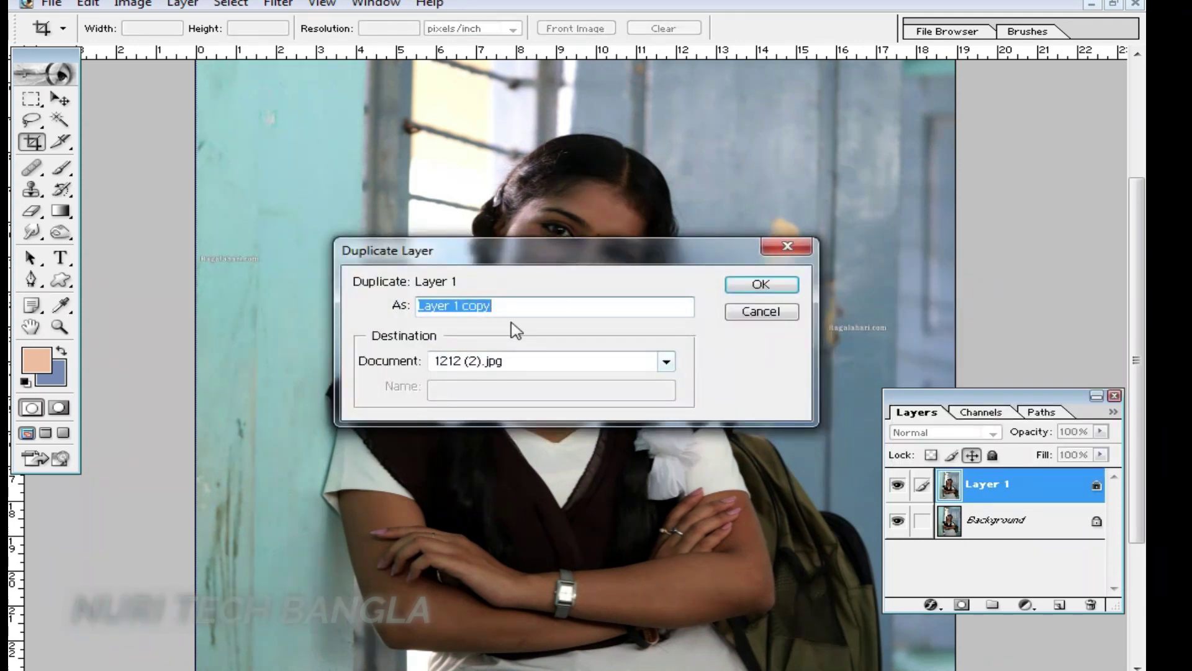
pyautogui.click(756, 283)
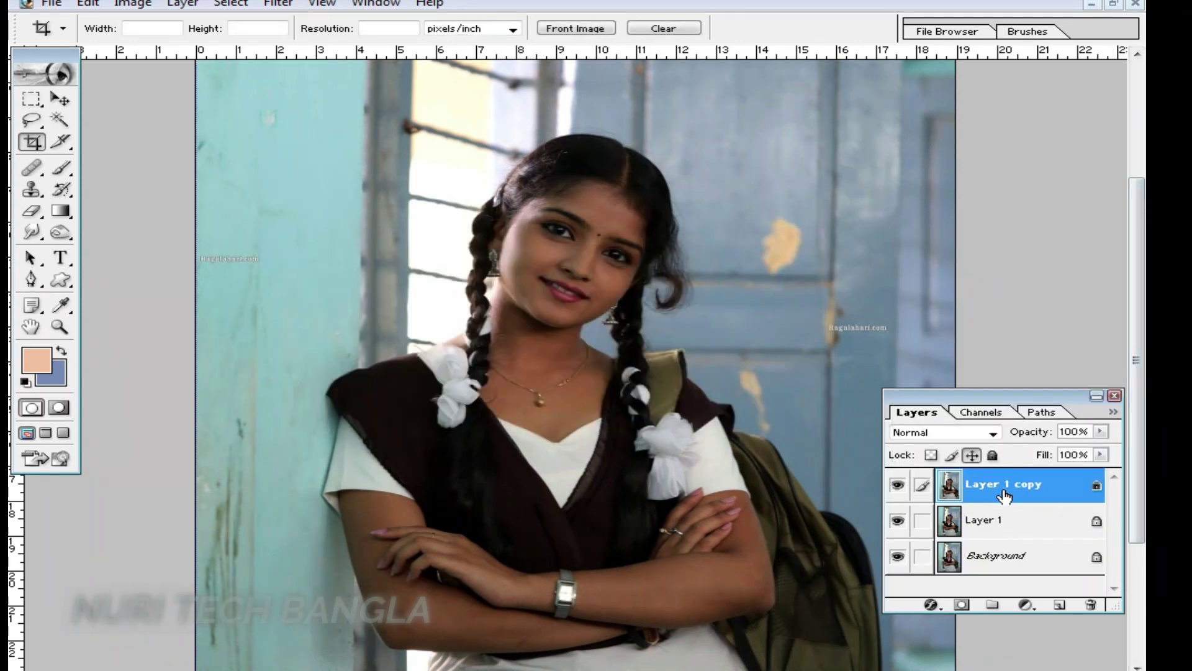
pyautogui.hotkey('ctrl', 'z')
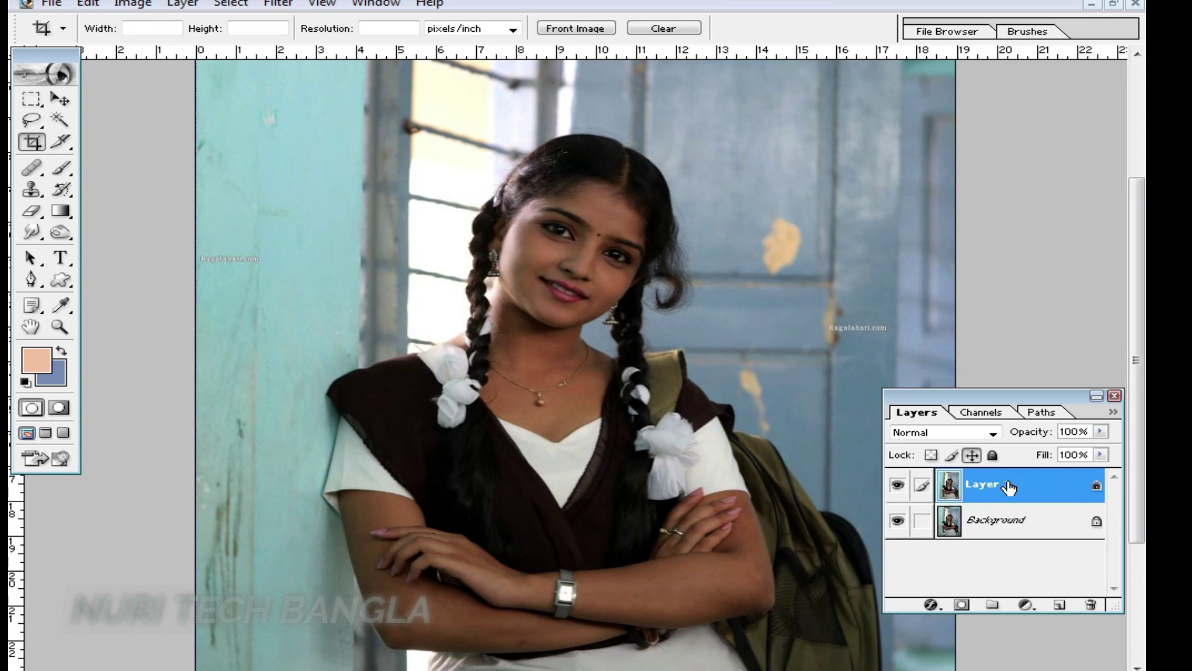
# - Add a Solid Color fill layer in white (FFFFFF) above Layer 1
pyautogui.click(1026, 605)
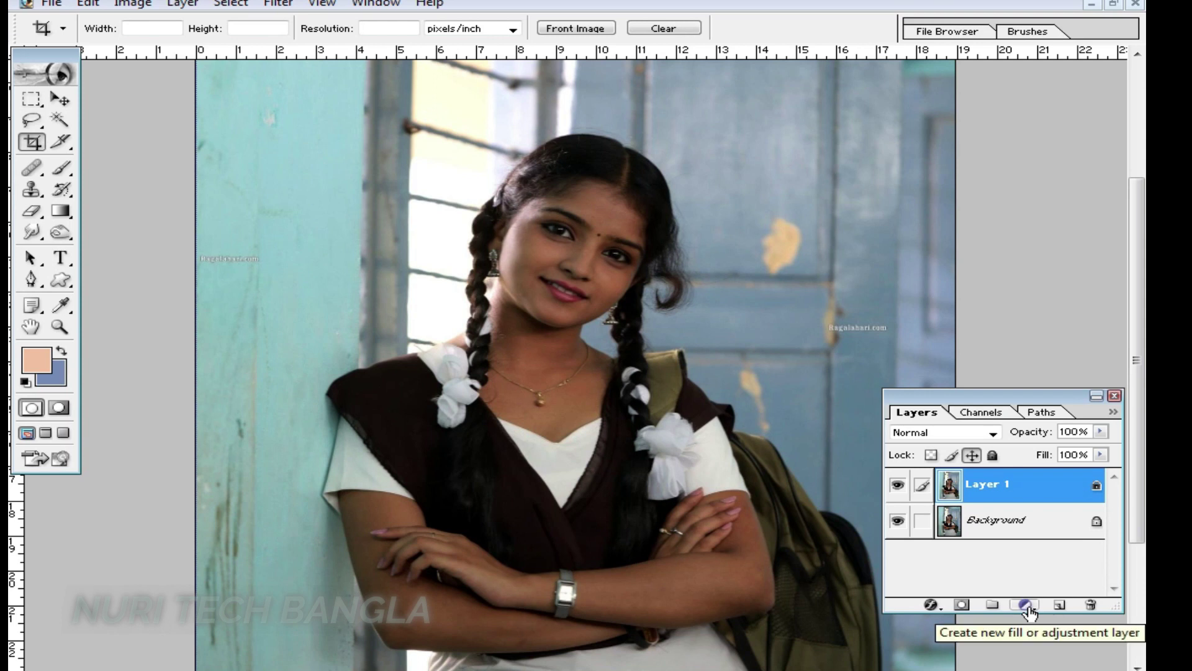
pyautogui.click(1026, 605)
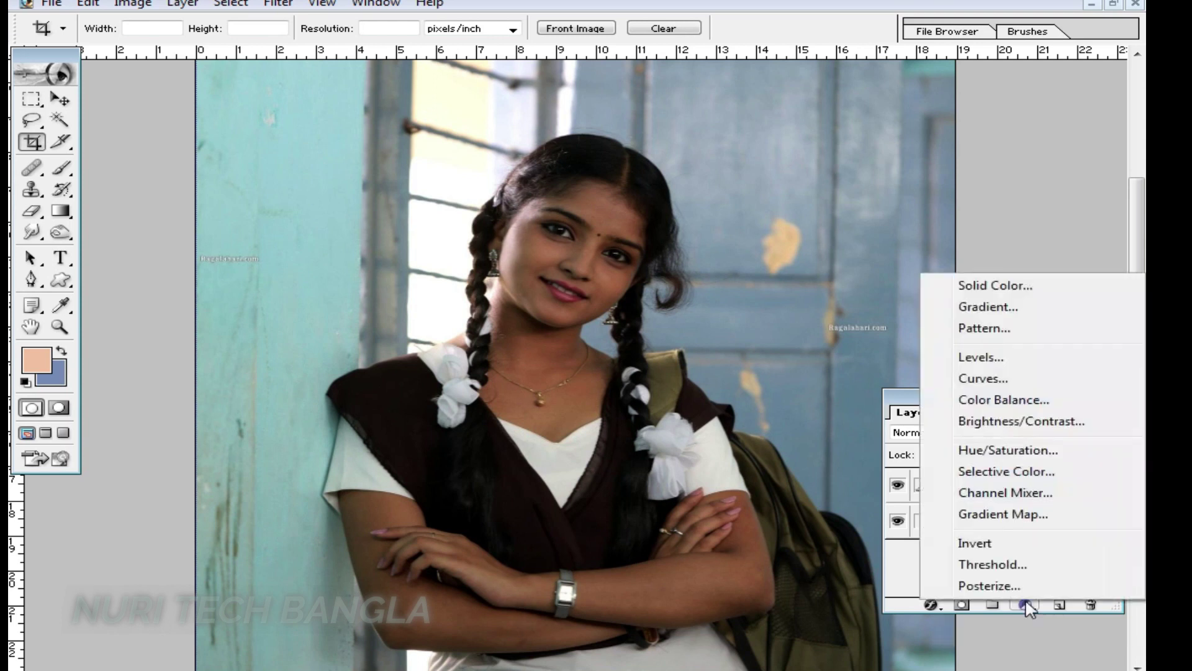
pyautogui.click(994, 287)
pyautogui.click(572, 323)
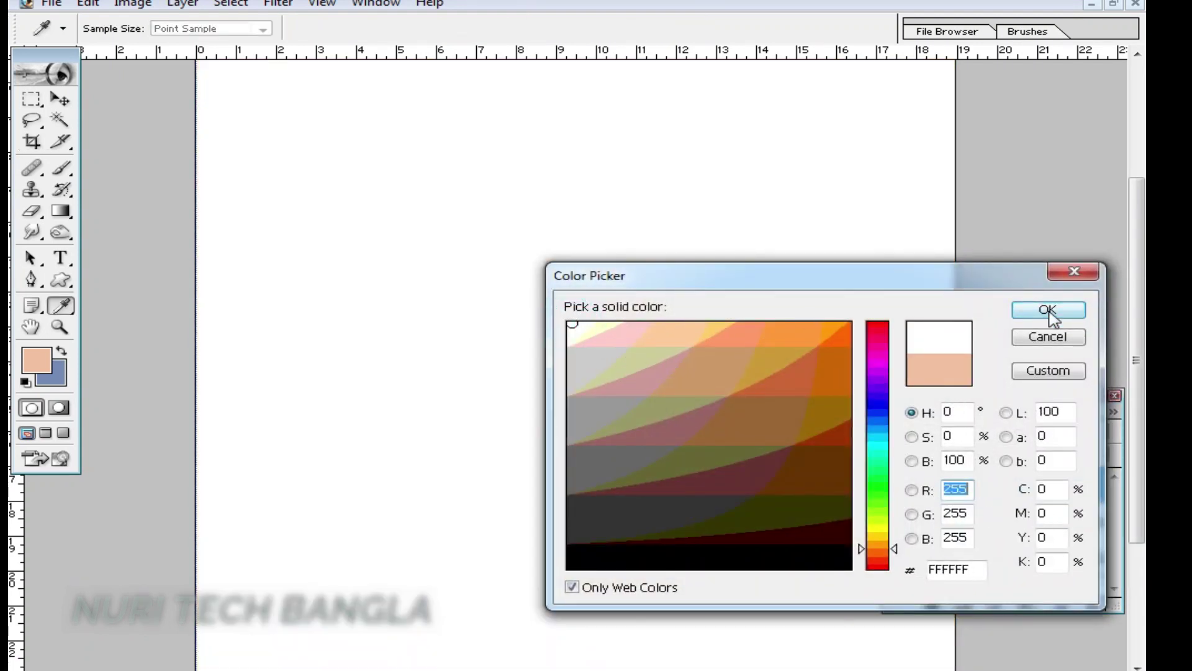
pyautogui.click(1056, 314)
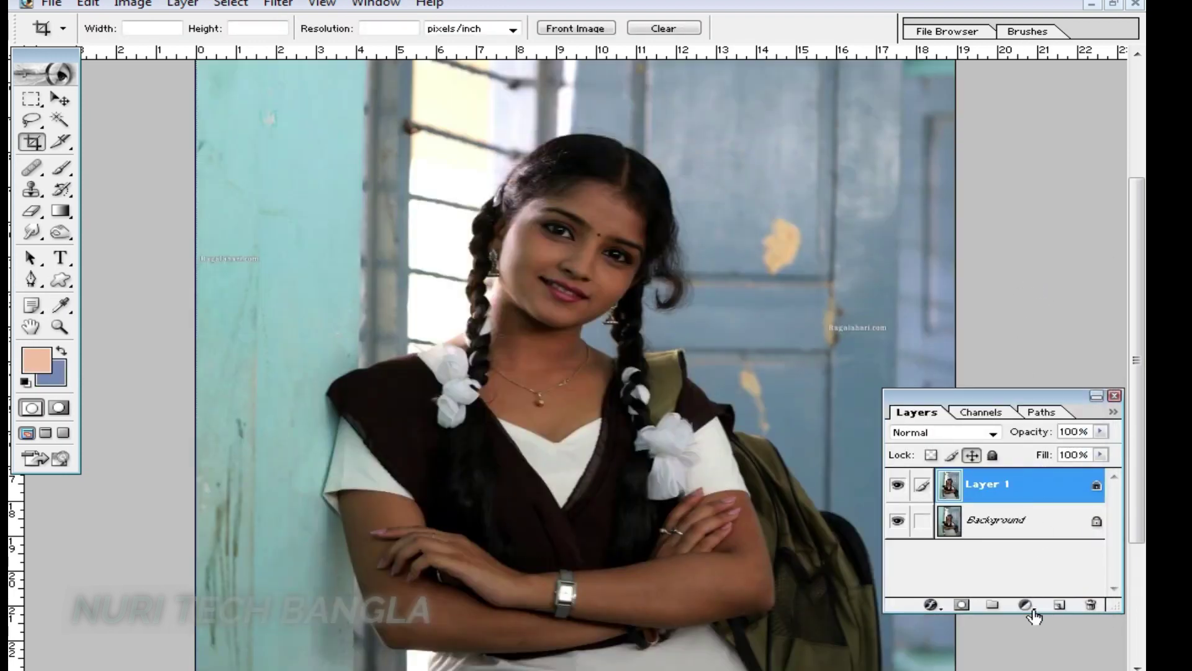
pyautogui.click(1025, 606)
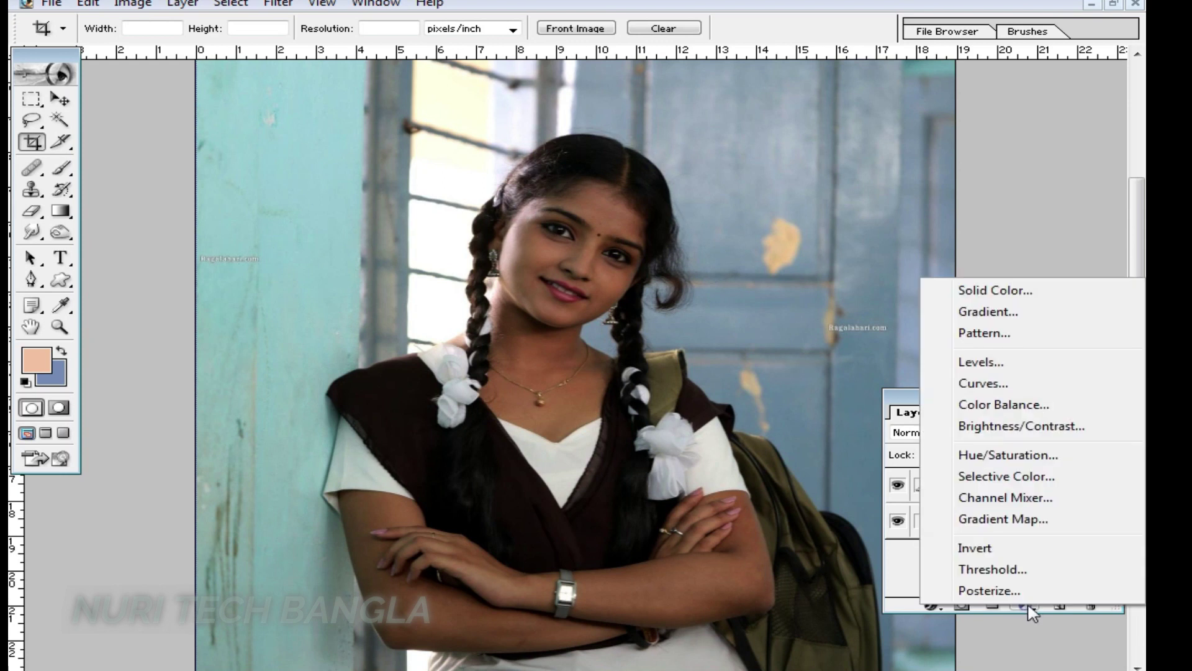
pyautogui.click(995, 290)
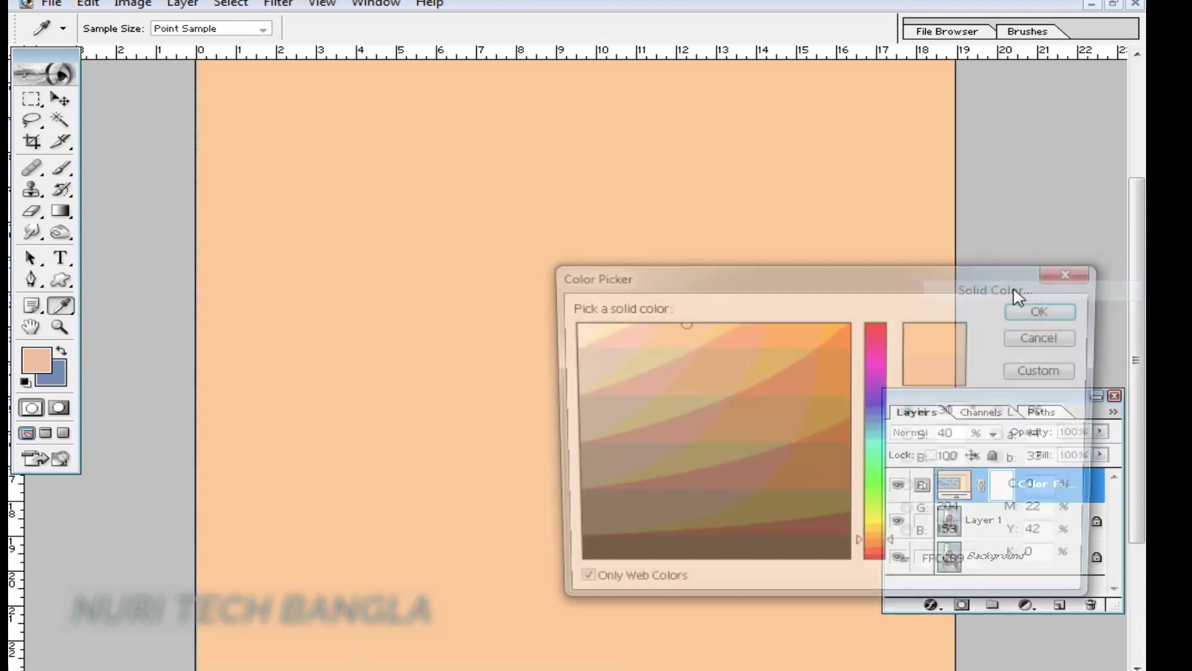
pyautogui.click(567, 324)
pyautogui.click(1048, 310)
pyautogui.press('c')
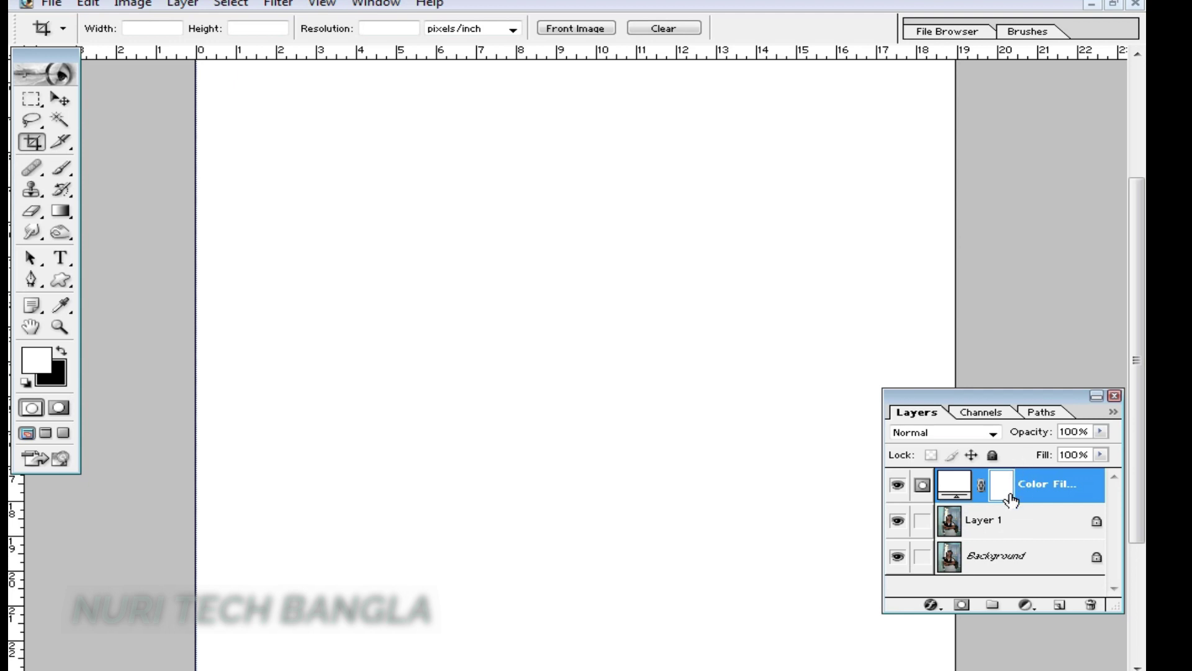
# - Set the white fill layer's blend mode to Soft Light
pyautogui.click(993, 434)
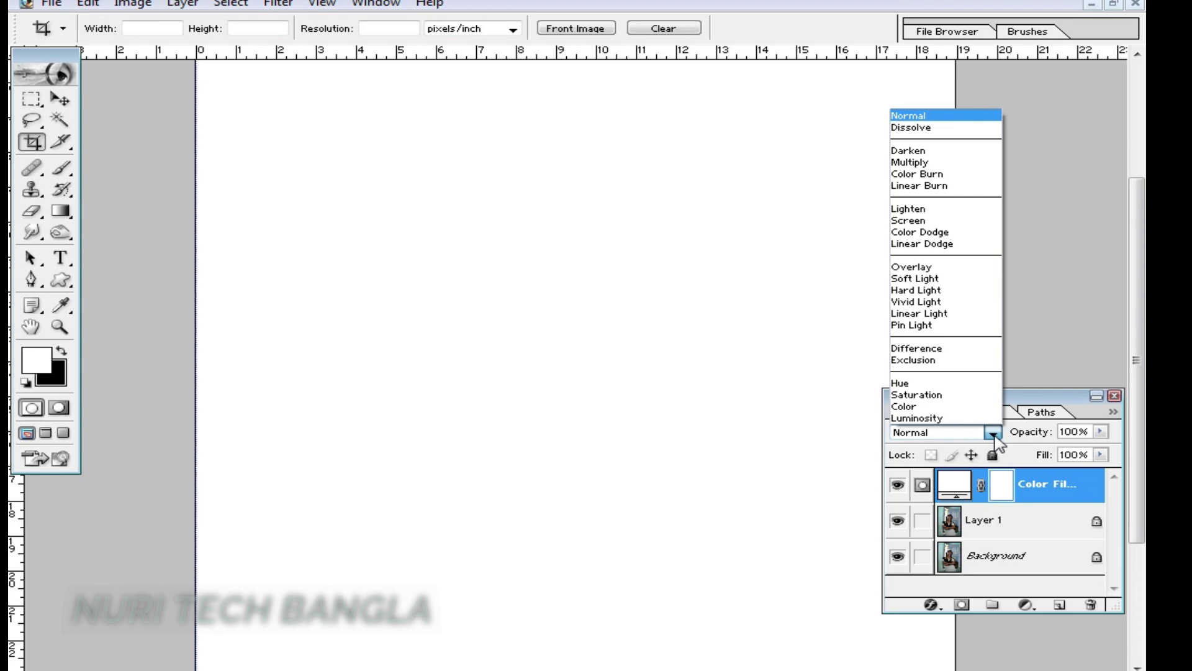
pyautogui.click(993, 433)
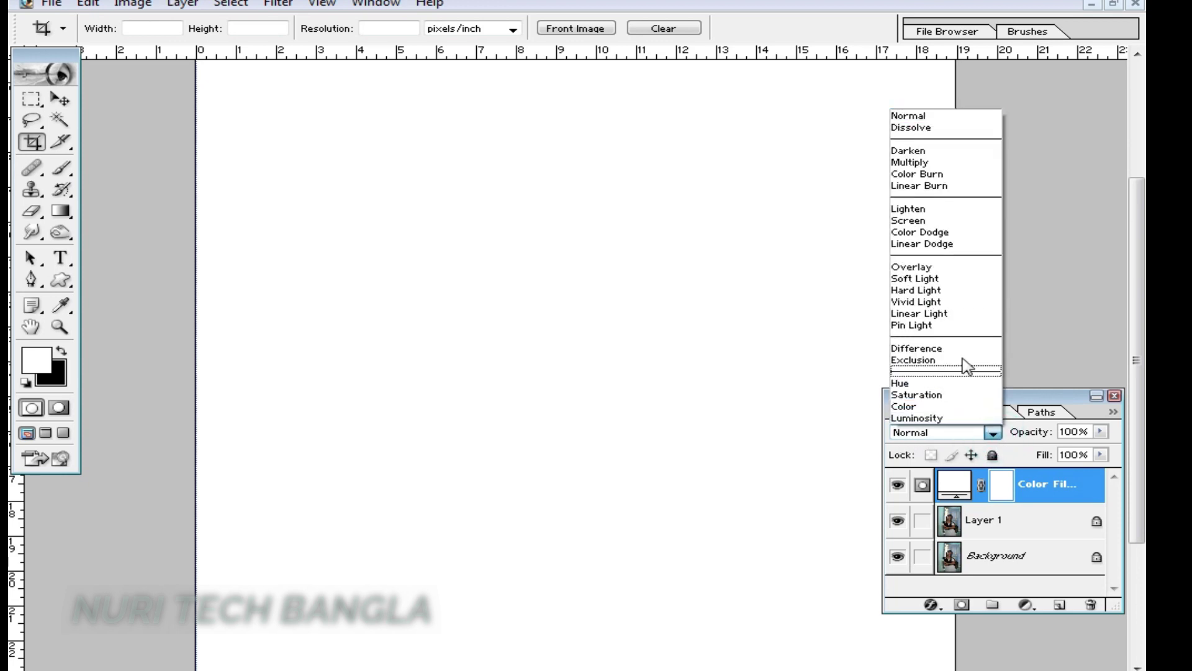
pyautogui.click(939, 279)
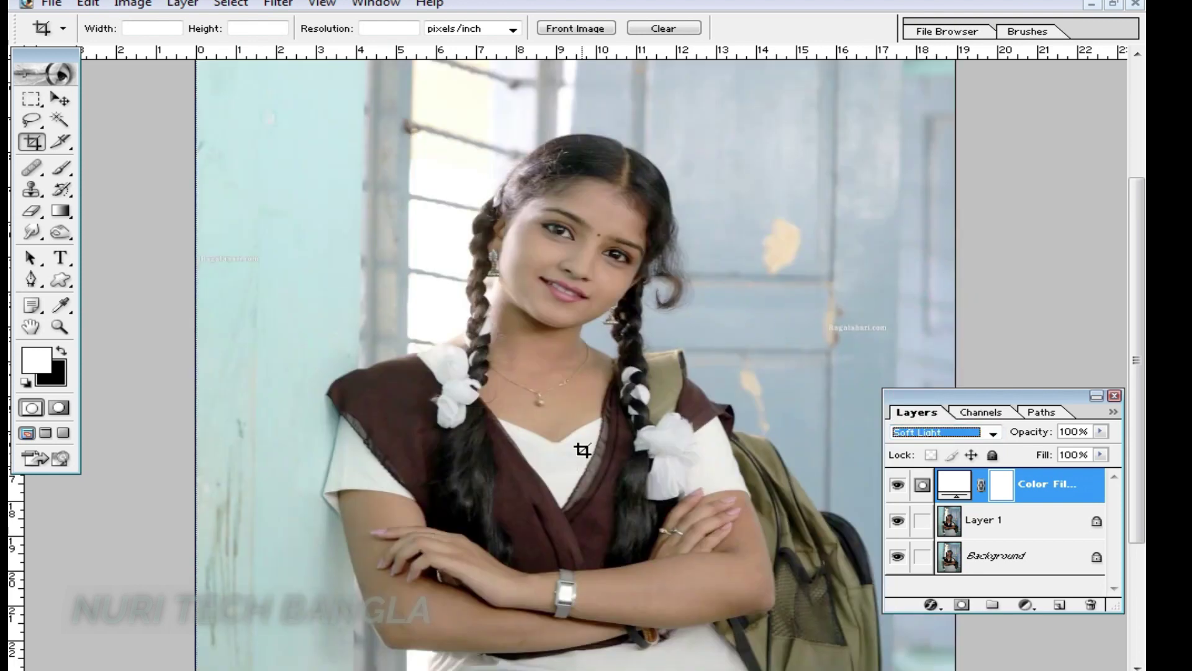
# - Zoom and pan around the face, neck and lips to inspect the brightened result
pyautogui.click(566, 422)
pyautogui.click(550, 375)
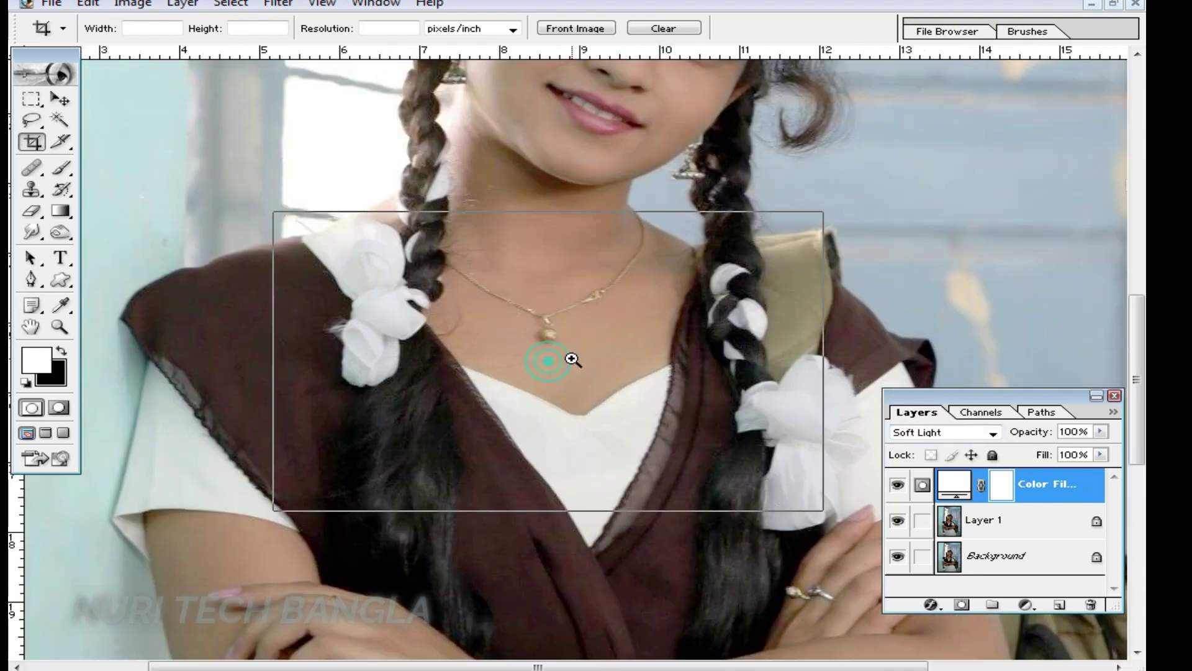
pyautogui.click(567, 354)
pyautogui.moveTo(590, 213); pyautogui.dragTo(643, 304)
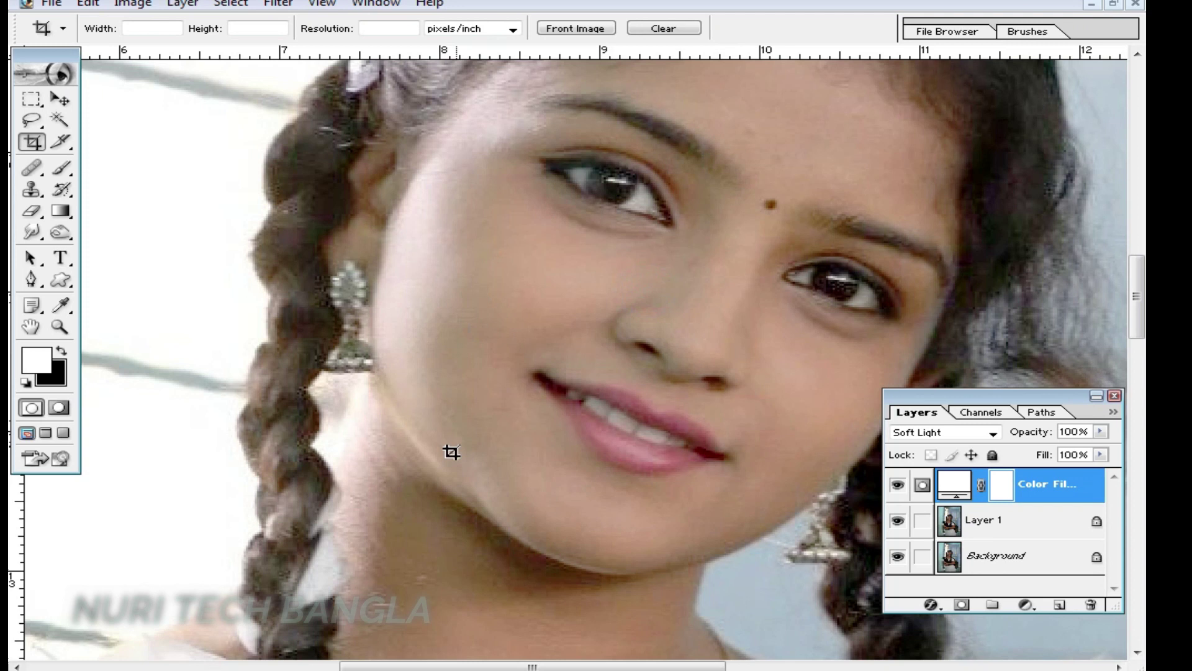
pyautogui.keyDown('alt'); pyautogui.click(545, 420); pyautogui.keyUp('alt')
pyautogui.scroll(-5, 559, 323)
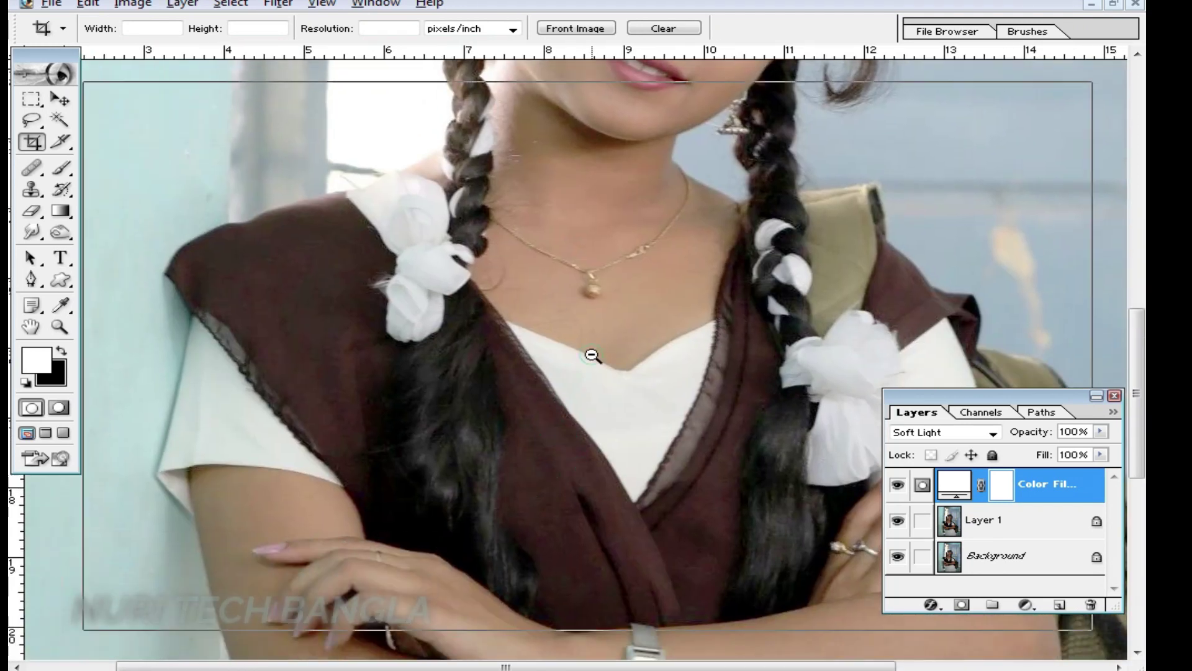
pyautogui.scroll(-4, 577, 347)
pyautogui.scroll(-2, 606, 377)
pyautogui.scroll(-1, 614, 385)
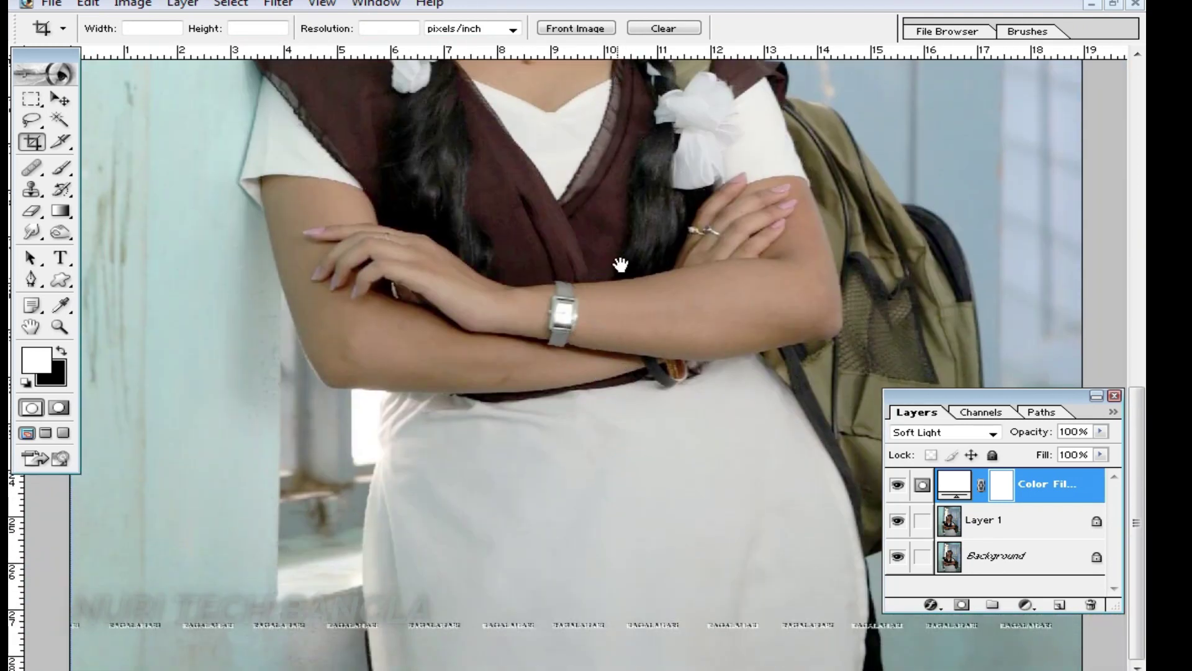
pyautogui.scroll(6, 621, 264)
pyautogui.moveTo(575, 327); pyautogui.dragTo(575, 437)
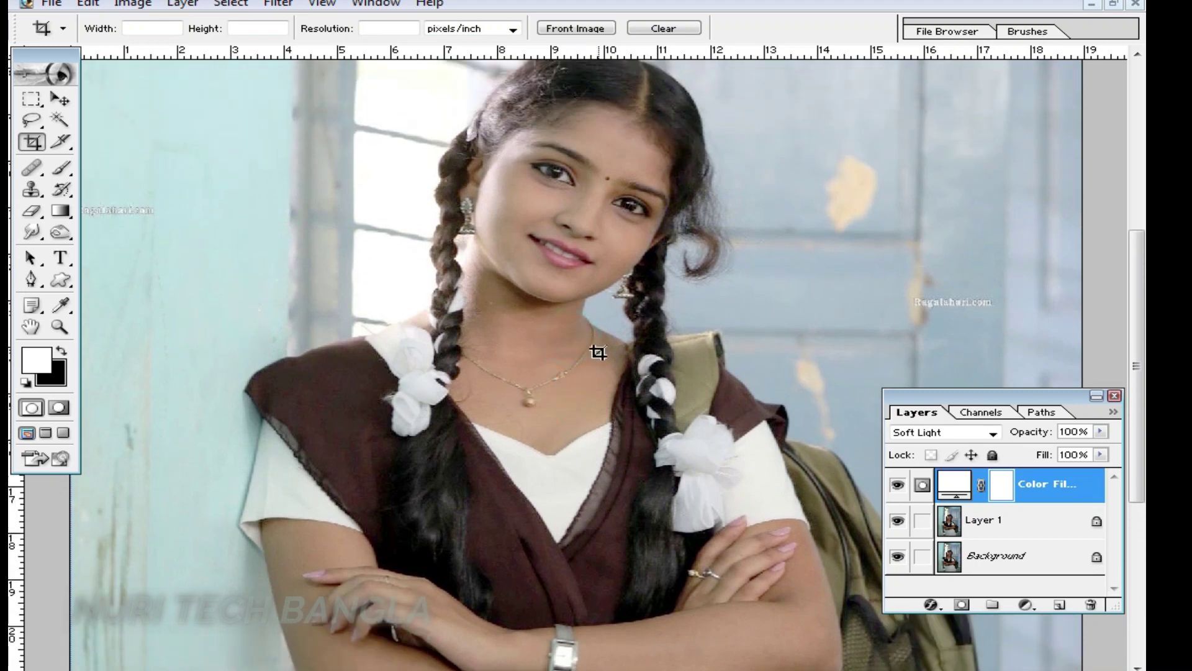
# - Compare the Soft Light fill and Layer 1 against the original by toggling visibility, then fit the photo on screen
pyautogui.click(897, 485)
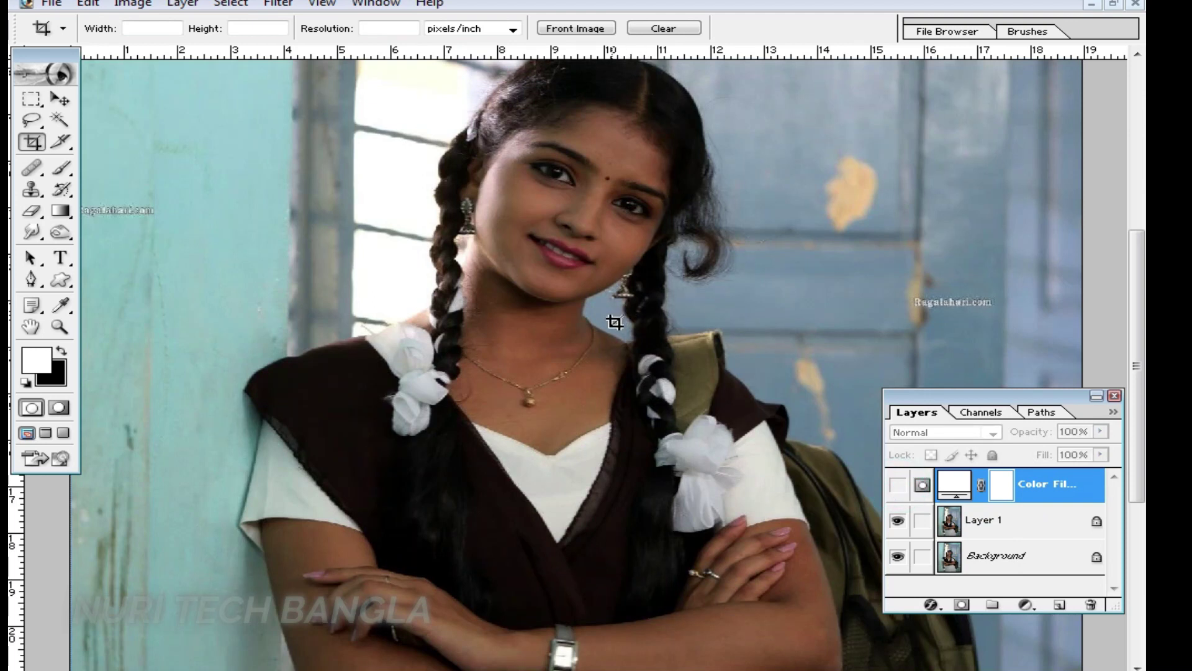
pyautogui.click(897, 485)
pyautogui.hotkey('alt', 'shift', 'f')
pyautogui.scroll(1, 712, 435)
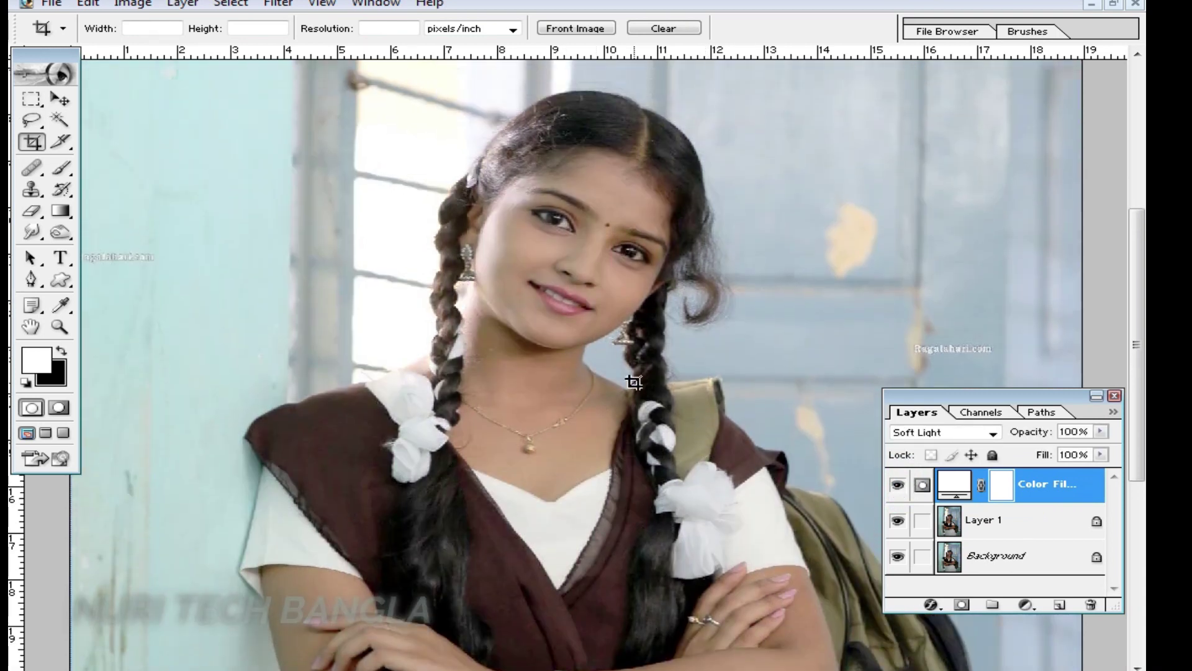
pyautogui.scroll(-1, 633, 382)
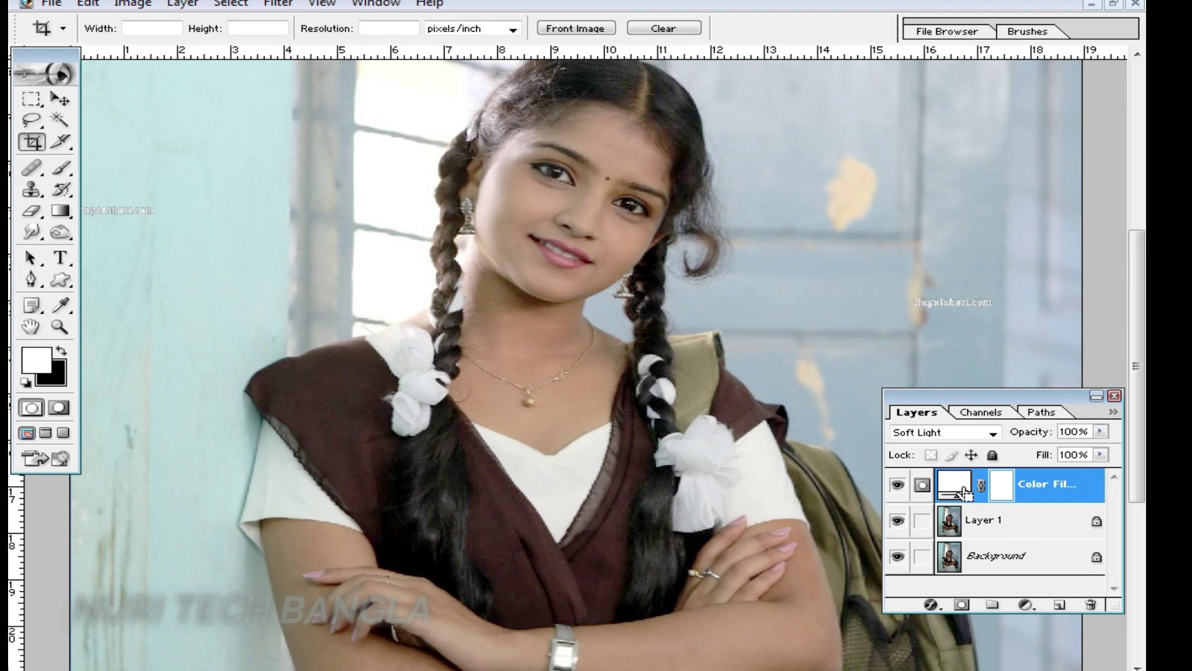
pyautogui.click(900, 485)
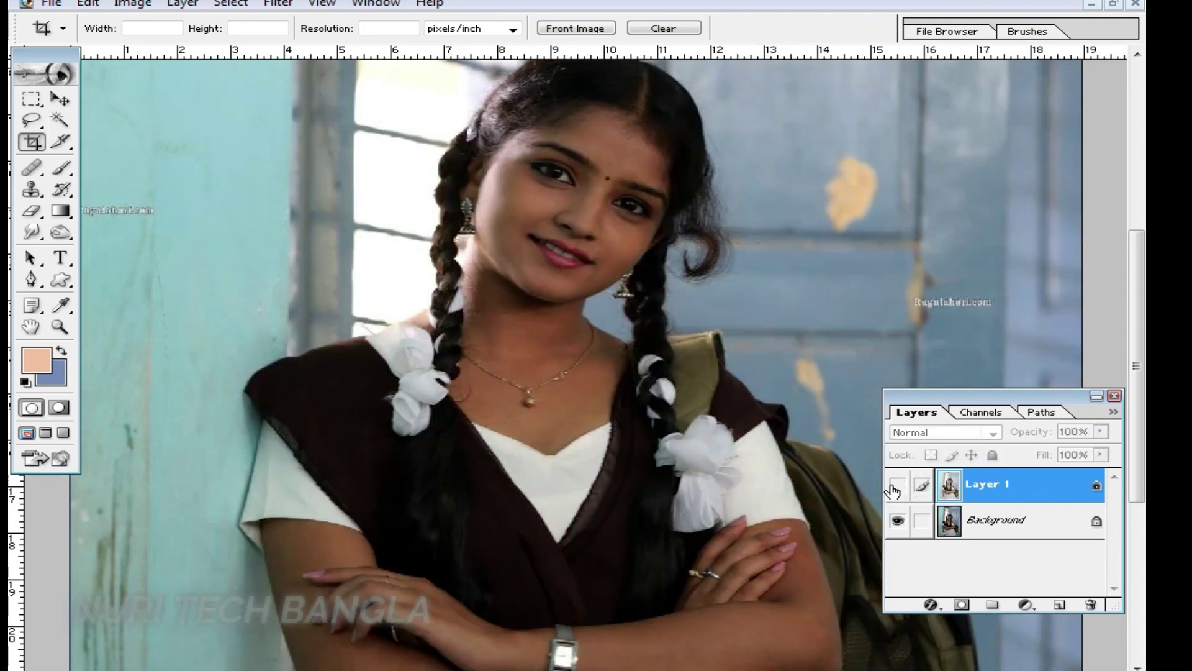
pyautogui.click(900, 485)
pyautogui.hotkey('ctrl', '-')
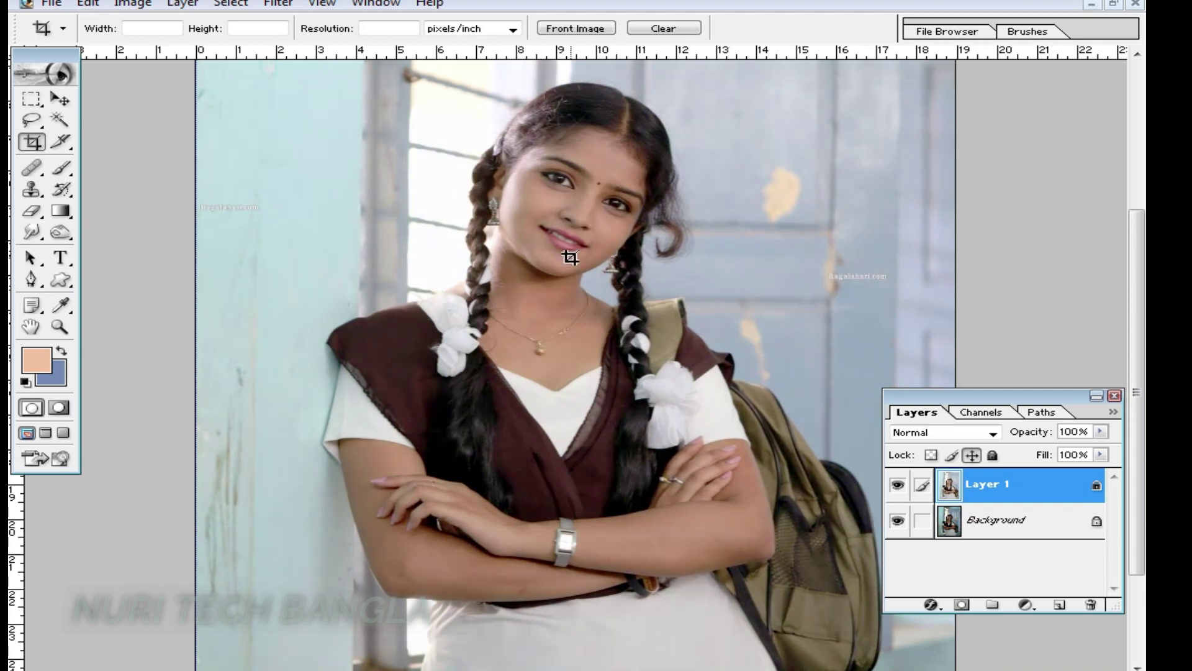
# - Apply a Curves adjustment with the curve's middle pulled up-left to brighten Layer 1
pyautogui.click(131, 3)
pyautogui.click(138, 5)
pyautogui.click(138, 5)
pyautogui.moveTo(183, 53)
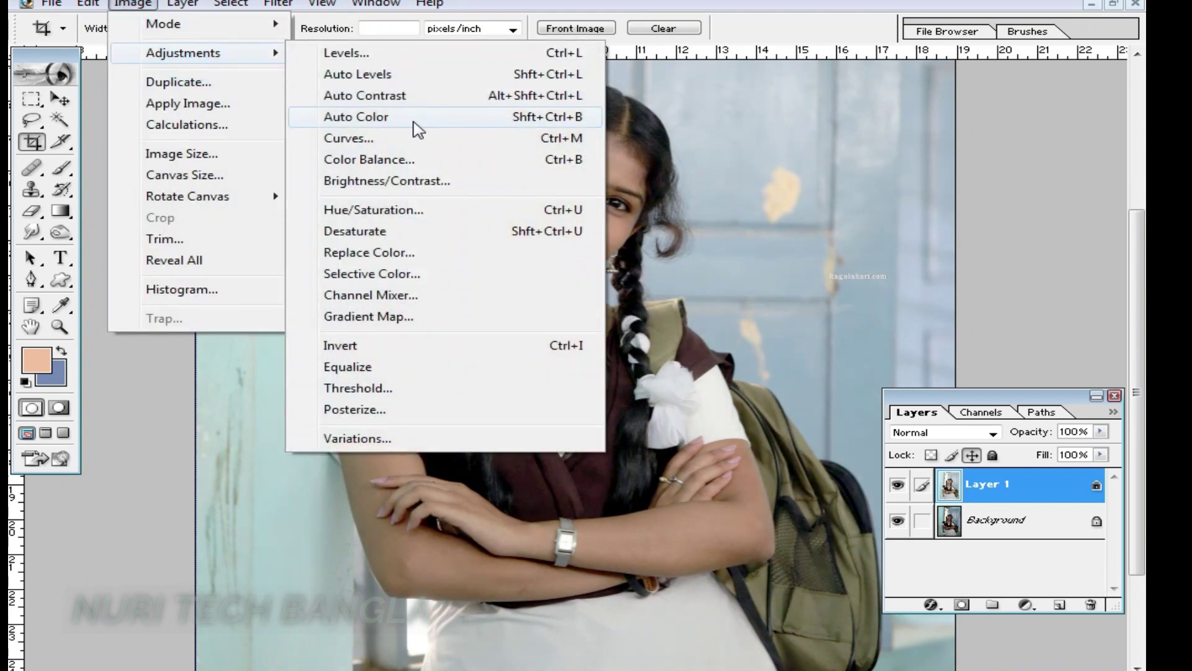
pyautogui.click(433, 136)
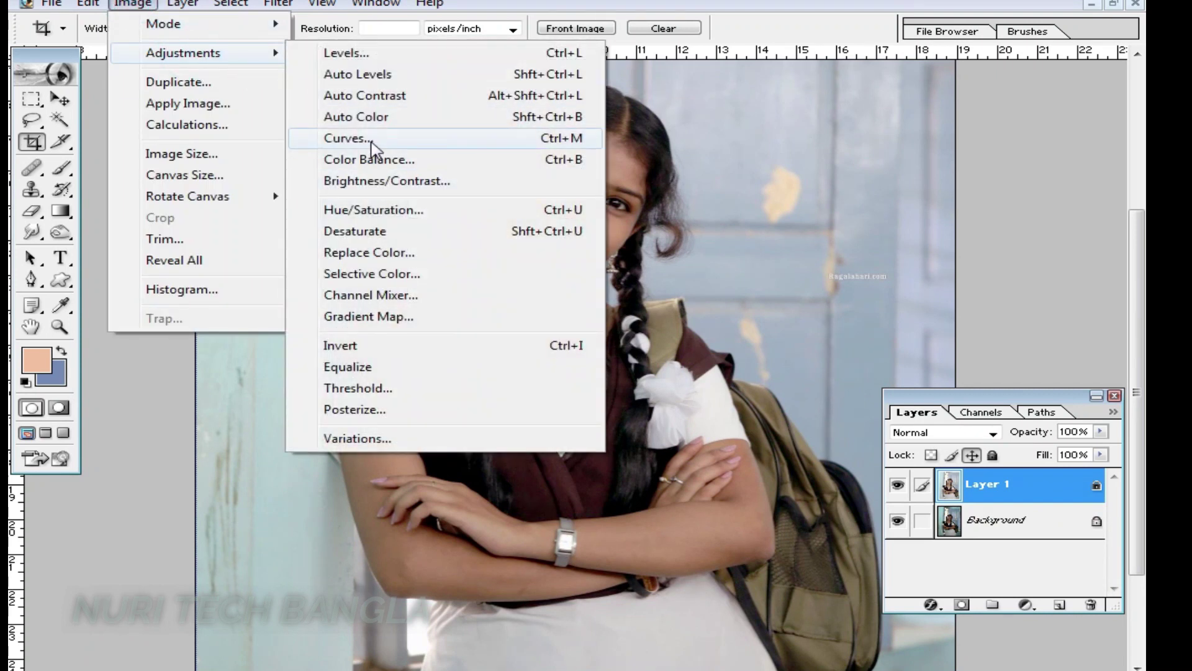
pyautogui.click(373, 148)
pyautogui.moveTo(913, 453); pyautogui.dragTo(899, 443)
pyautogui.click(1097, 352)
pyautogui.press('c')
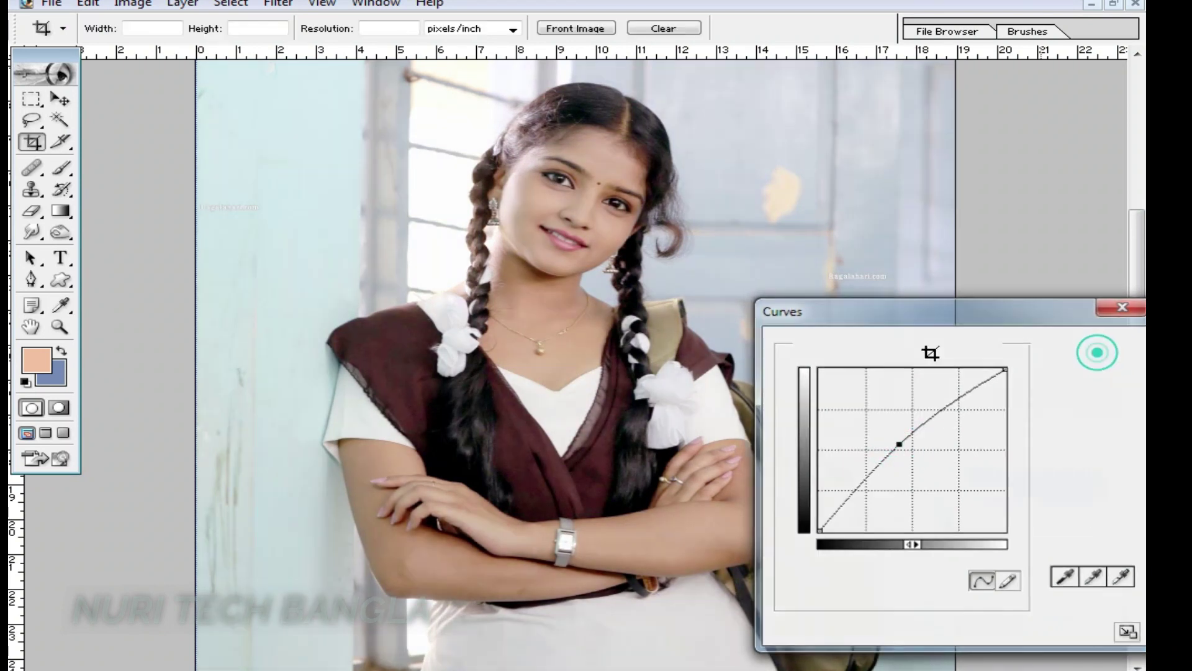
# - Zoom in on the face to check the lighter skin
pyautogui.keyDown('ctrl'); pyautogui.click(532, 306); pyautogui.keyUp('ctrl')
pyautogui.keyDown('ctrl'); pyautogui.click(644, 321); pyautogui.keyUp('ctrl')
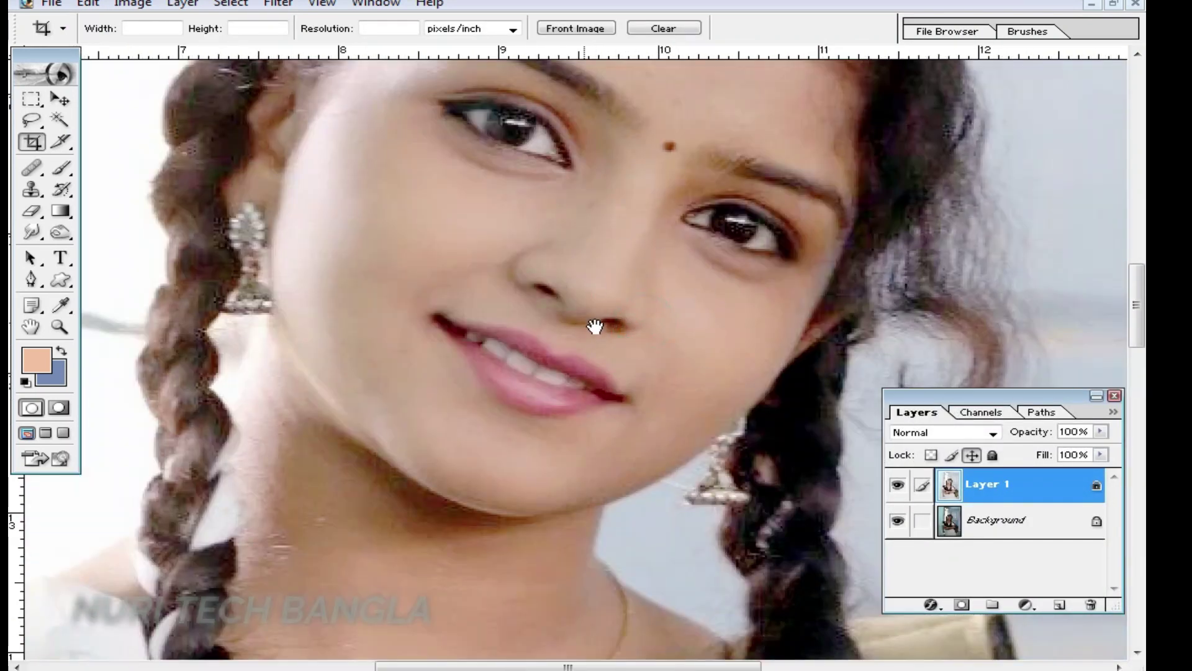
pyautogui.keyDown('alt'); pyautogui.click(595, 326); pyautogui.keyUp('alt')
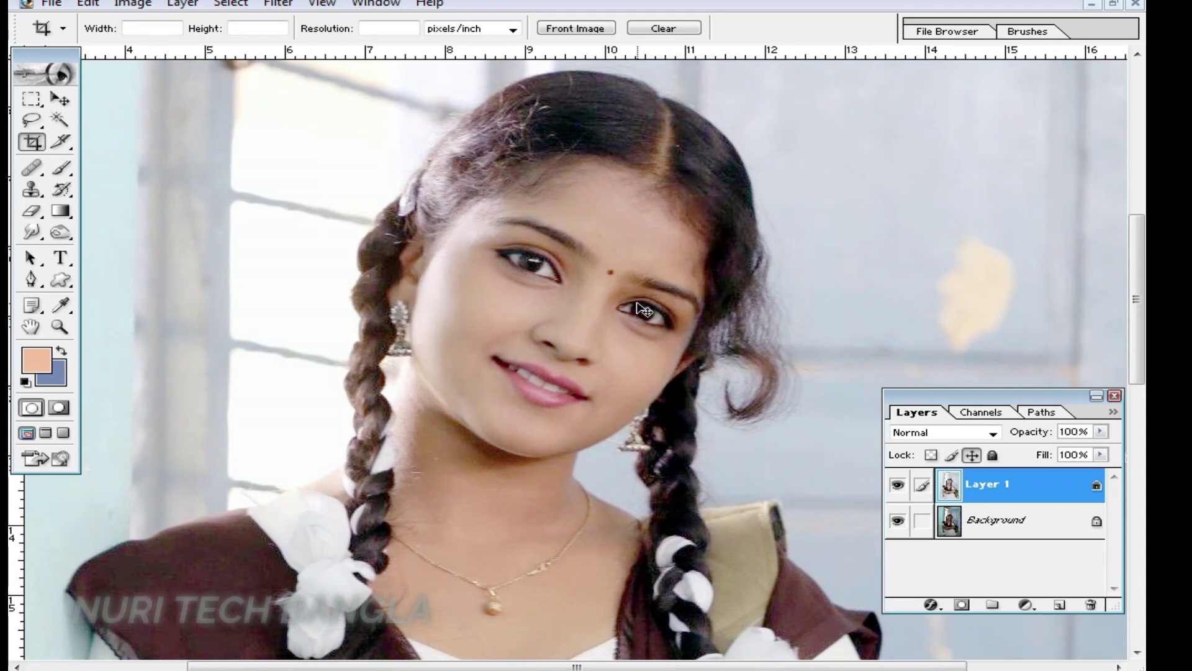
# - Apply Levels with input levels 0 / 1.00 / 221 to brighten the highlights
pyautogui.hotkey('ctrl', 'l')
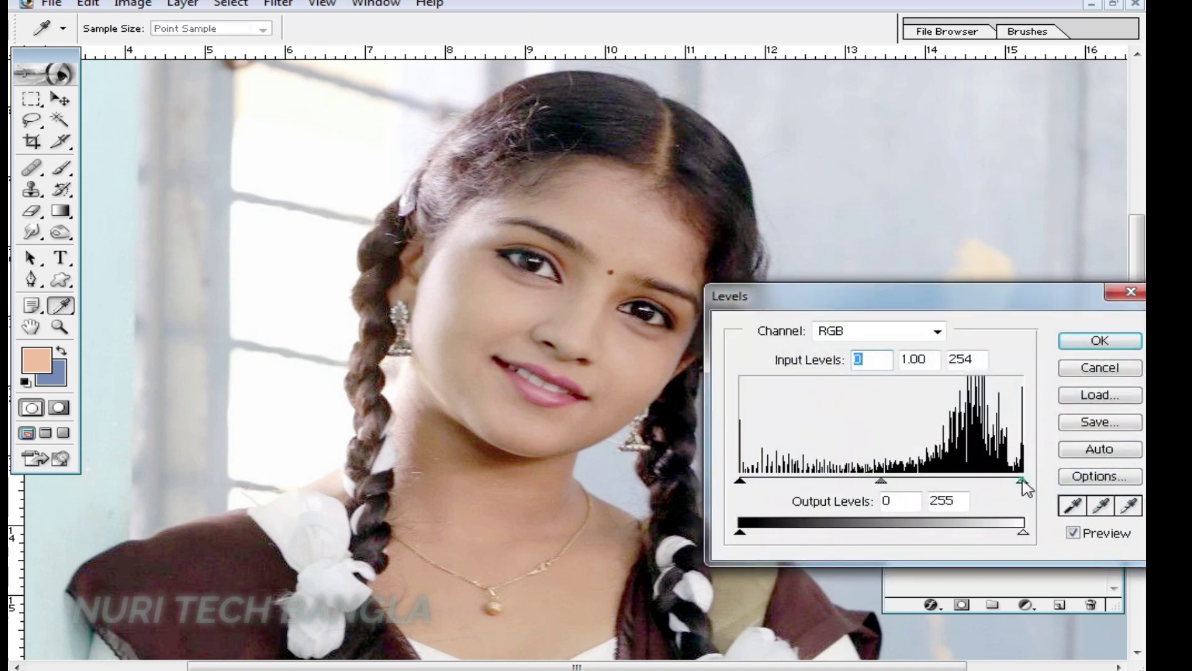
pyautogui.moveTo(1022, 481); pyautogui.dragTo(1003, 481)
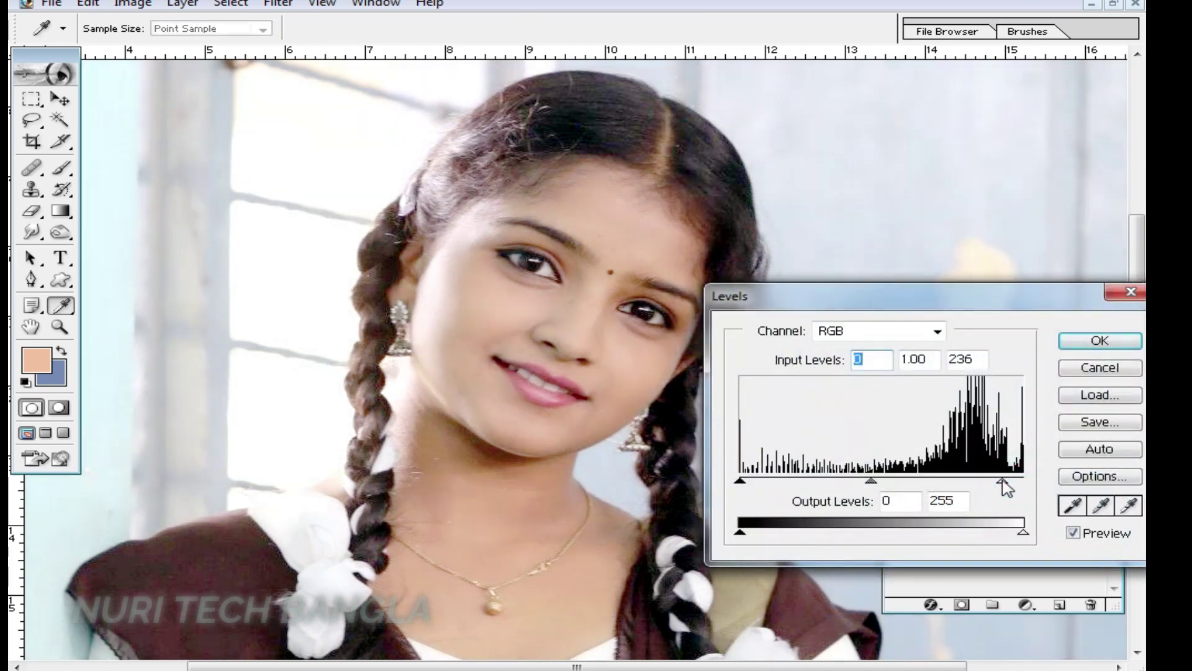
pyautogui.moveTo(871, 481); pyautogui.dragTo(891, 481)
pyautogui.moveTo(1002, 481); pyautogui.dragTo(985, 481)
pyautogui.moveTo(883, 481); pyautogui.dragTo(866, 482)
pyautogui.click(865, 482)
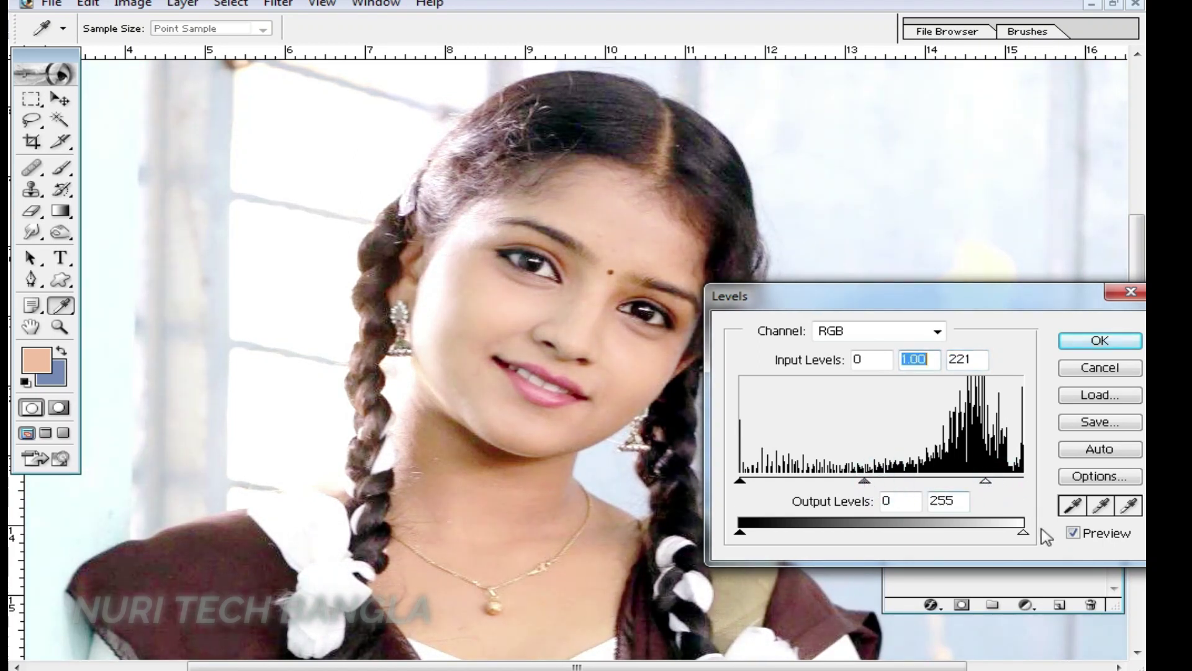
pyautogui.click(1116, 336)
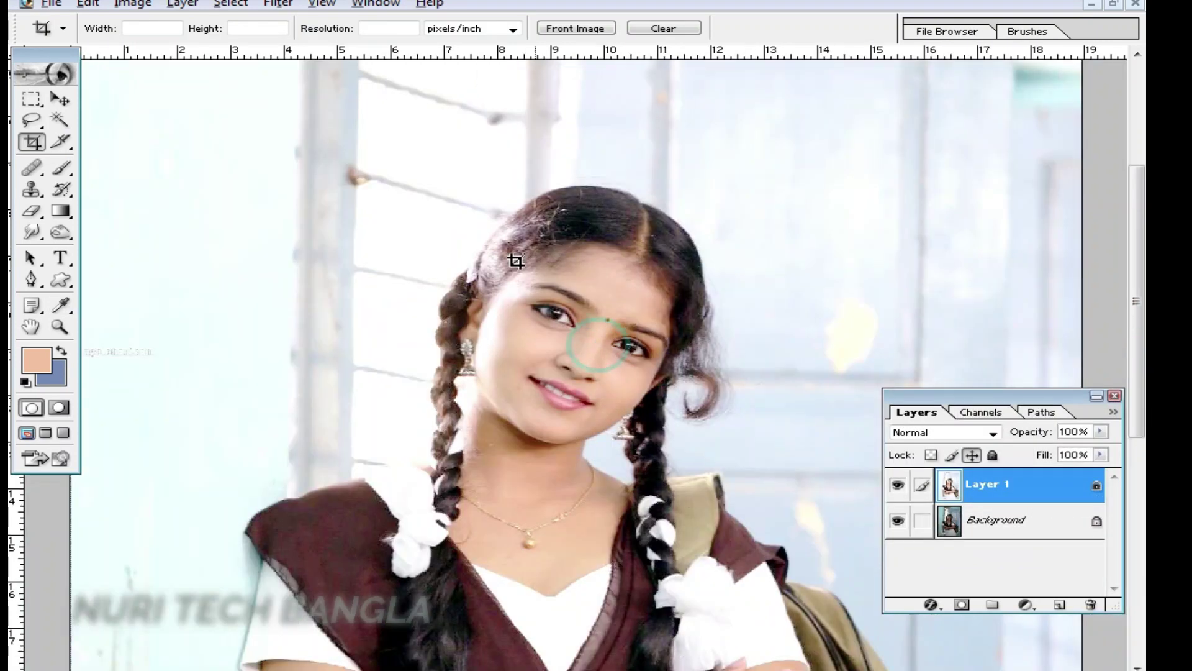
# - Apply Brightness/Contrast to Layer 1 with brightness -11 and contrast +16
pyautogui.click(132, 4)
pyautogui.moveTo(182, 53)
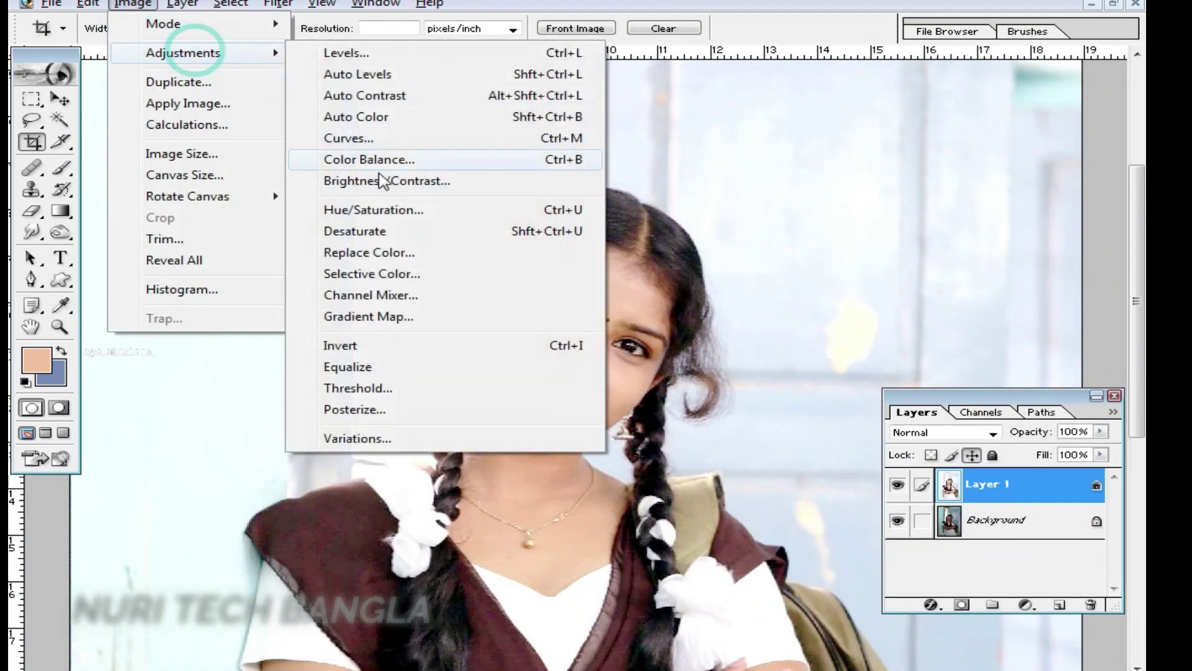
pyautogui.click(392, 180)
pyautogui.moveTo(810, 408); pyautogui.dragTo(829, 409)
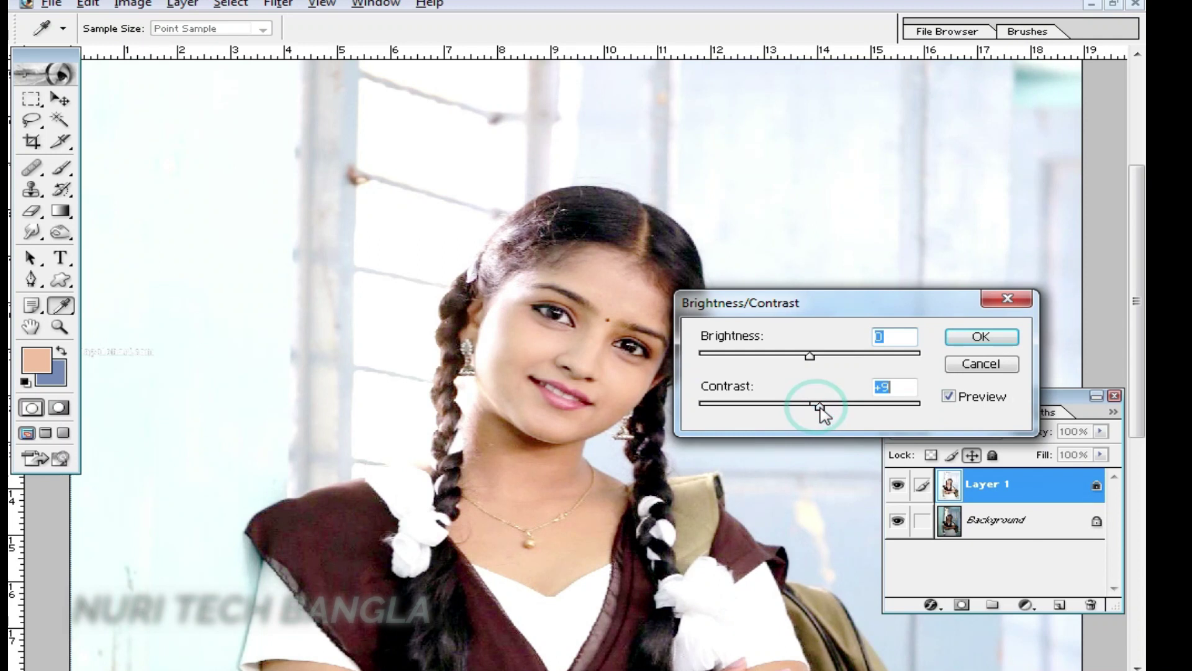
pyautogui.moveTo(809, 356)
pyautogui.mouseDown()
pyautogui.moveTo(798, 357)
pyautogui.moveTo(805, 367)
pyautogui.moveTo(804, 356)
pyautogui.mouseUp()
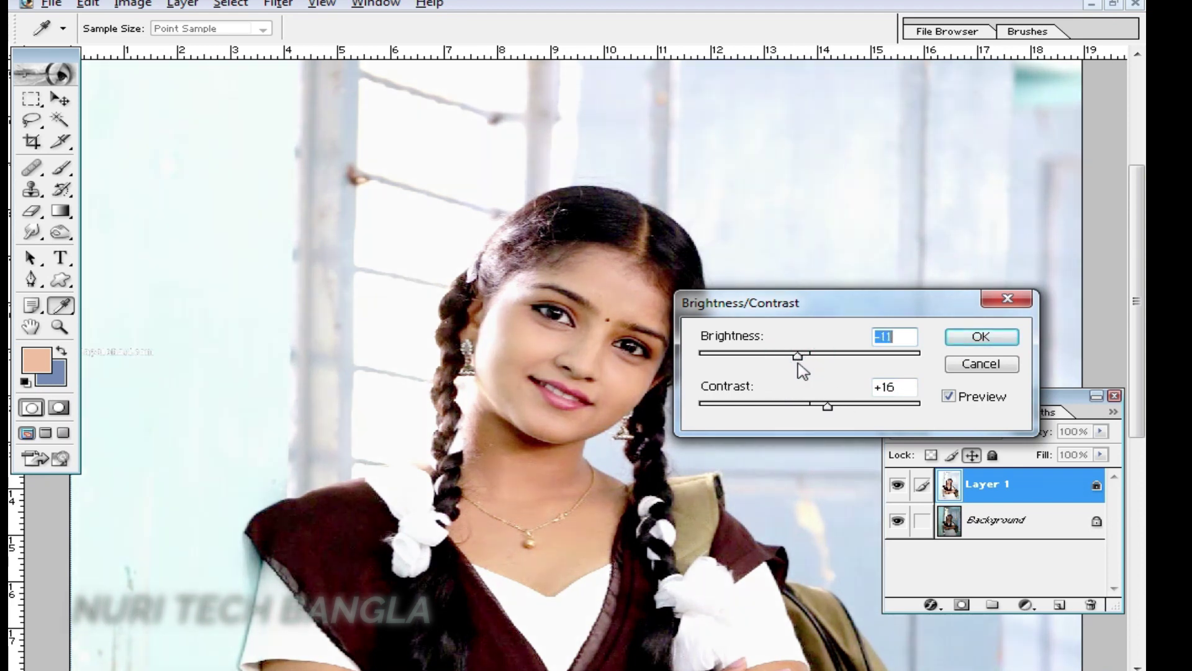
pyautogui.click(981, 338)
pyautogui.press('c')
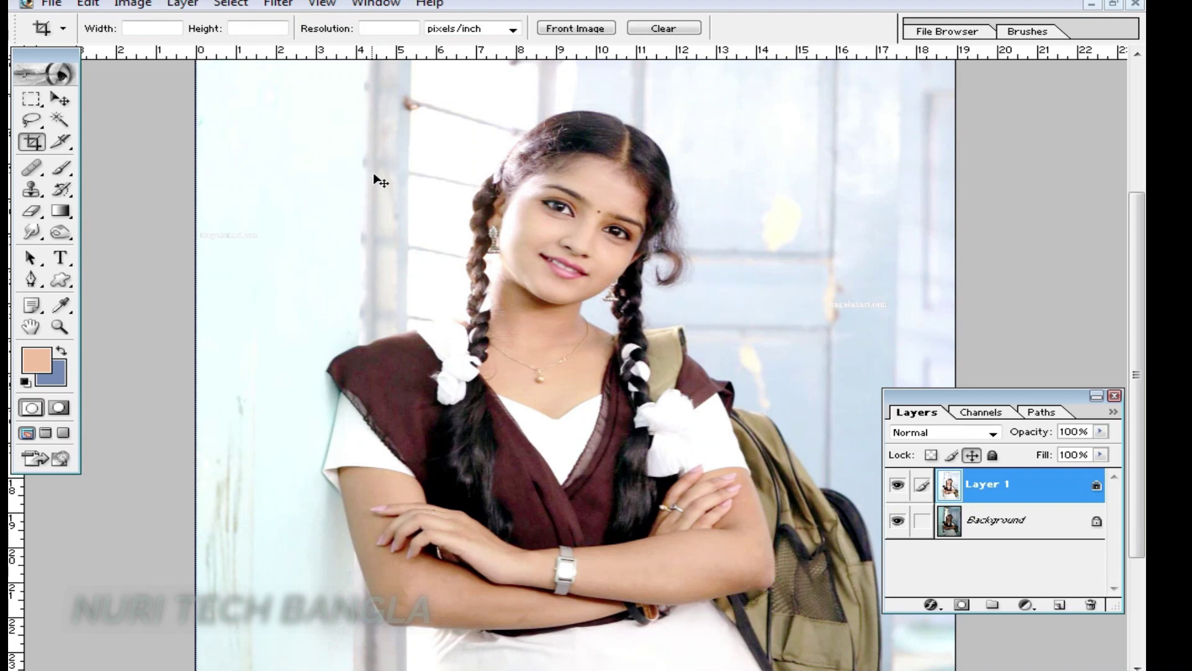
# - Zoom closely over the neck, necklace, nose and cheek to inspect the skin
pyautogui.moveTo(348, 134); pyautogui.dragTo(916, 596)
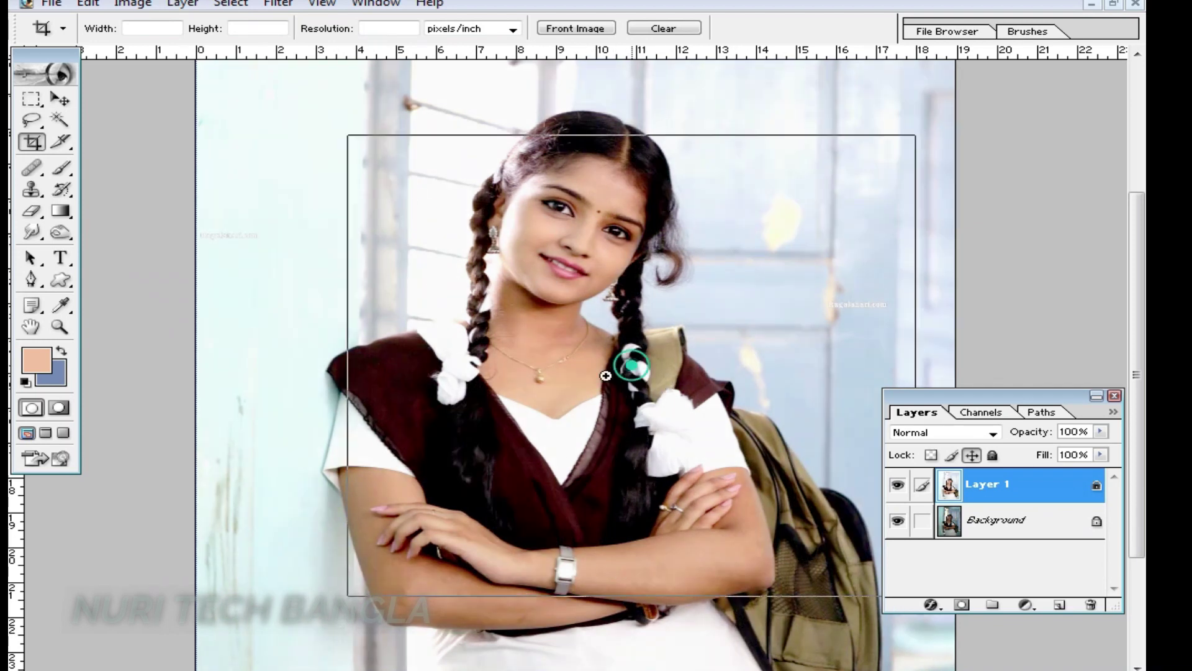
pyautogui.click(606, 375)
pyautogui.click(554, 397)
pyautogui.click(640, 175)
pyautogui.moveTo(634, 175); pyautogui.dragTo(596, 363)
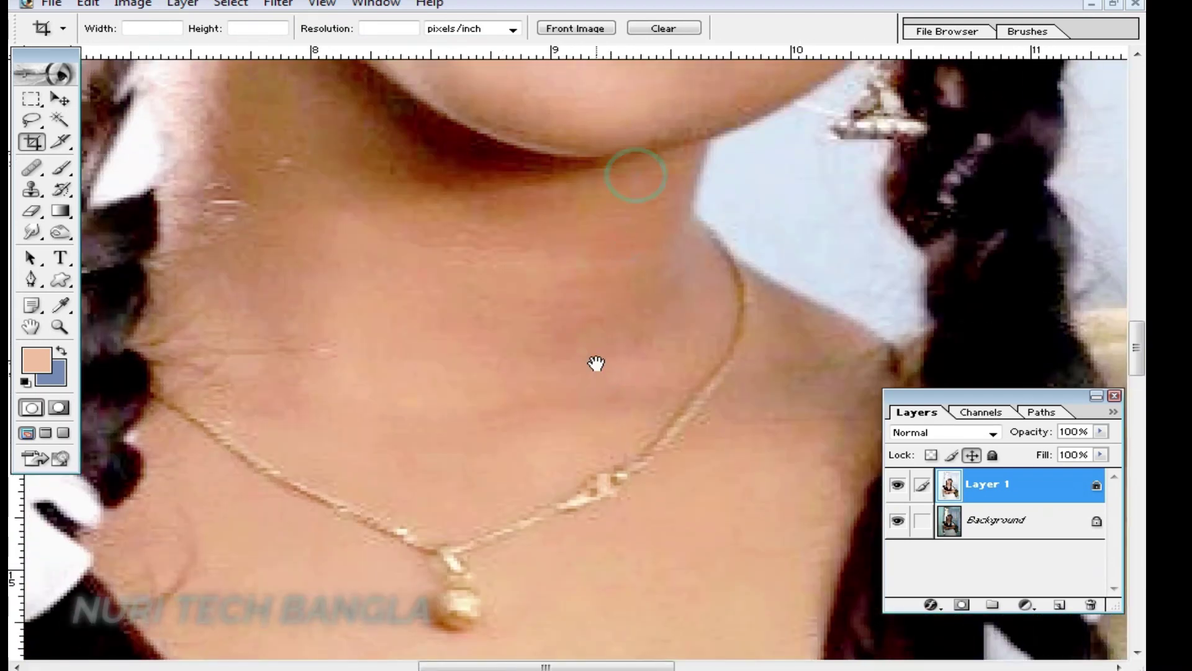
pyautogui.keyDown('alt'); pyautogui.click(596, 363); pyautogui.keyUp('alt')
pyautogui.scroll(3, 636, 380)
pyautogui.click(606, 341)
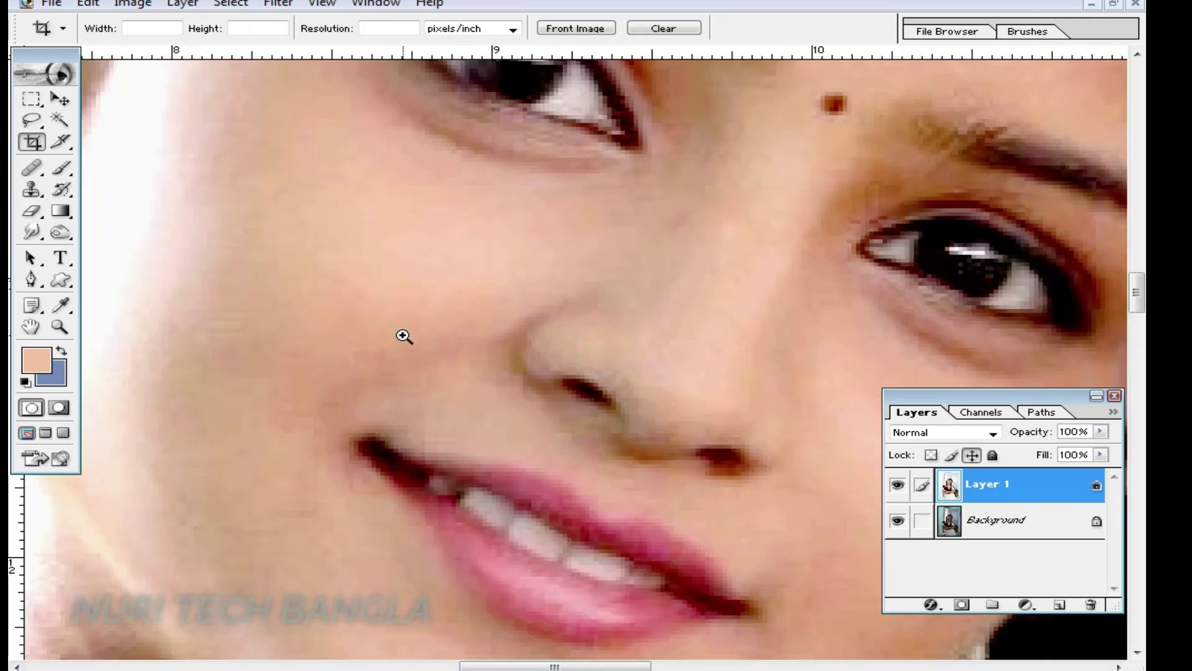
pyautogui.click(403, 335)
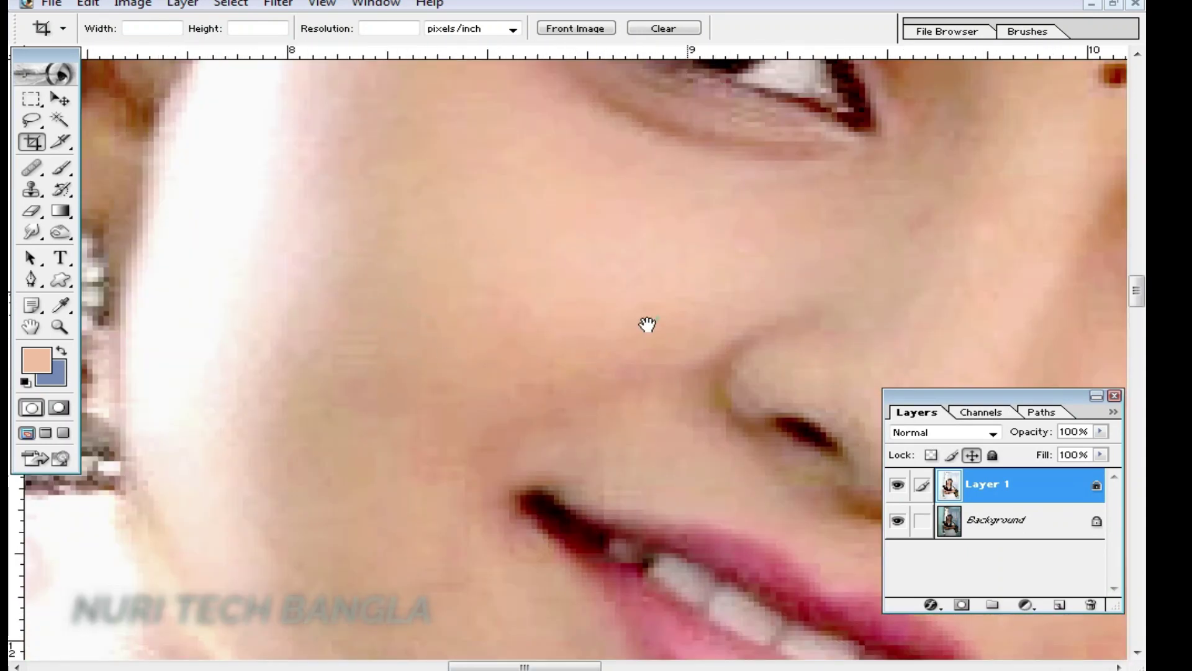
pyautogui.keyDown('alt'); pyautogui.click(647, 323); pyautogui.keyUp('alt')
# - Check the eye, forehead and mouth up close, then bring up the Imagenomic filters list
pyautogui.click(686, 231)
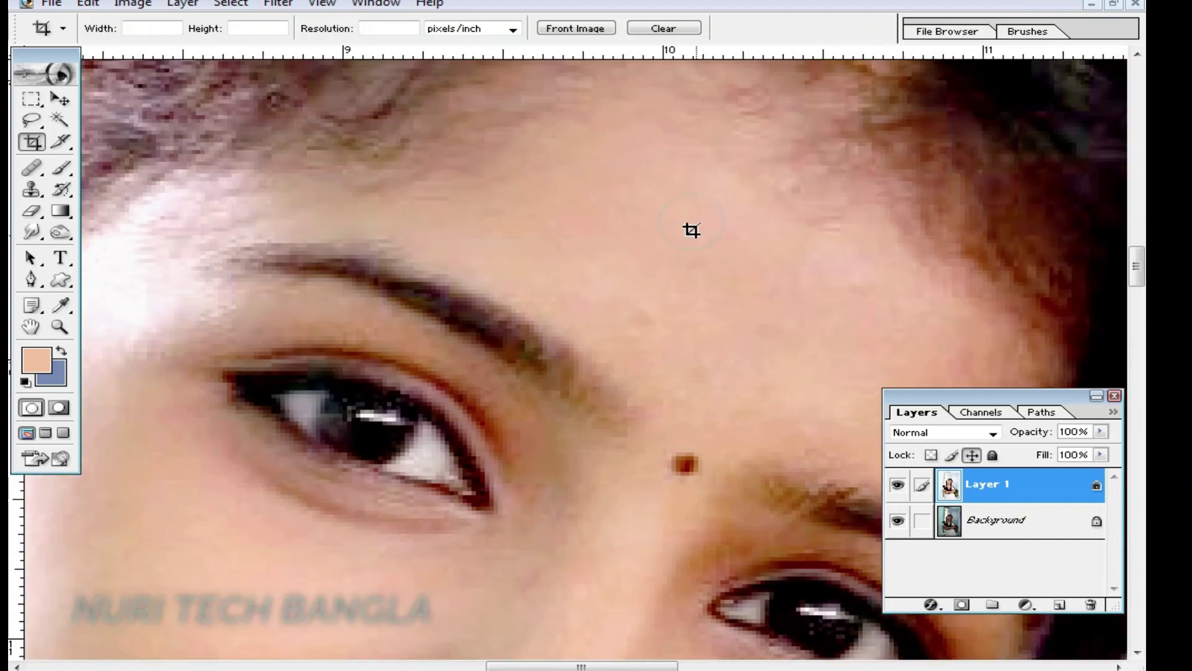
pyautogui.keyDown('alt'); pyautogui.click(489, 461); pyautogui.keyUp('alt')
pyautogui.click(566, 434)
pyautogui.click(609, 524)
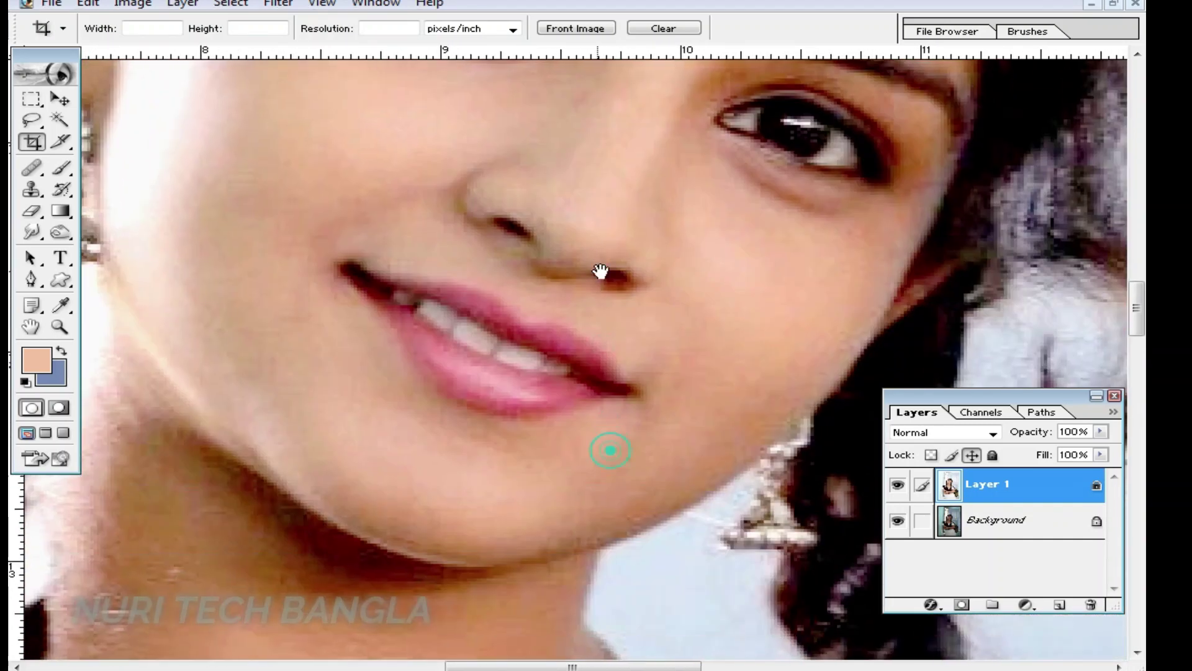
pyautogui.keyDown('alt'); pyautogui.click(538, 426); pyautogui.keyUp('alt')
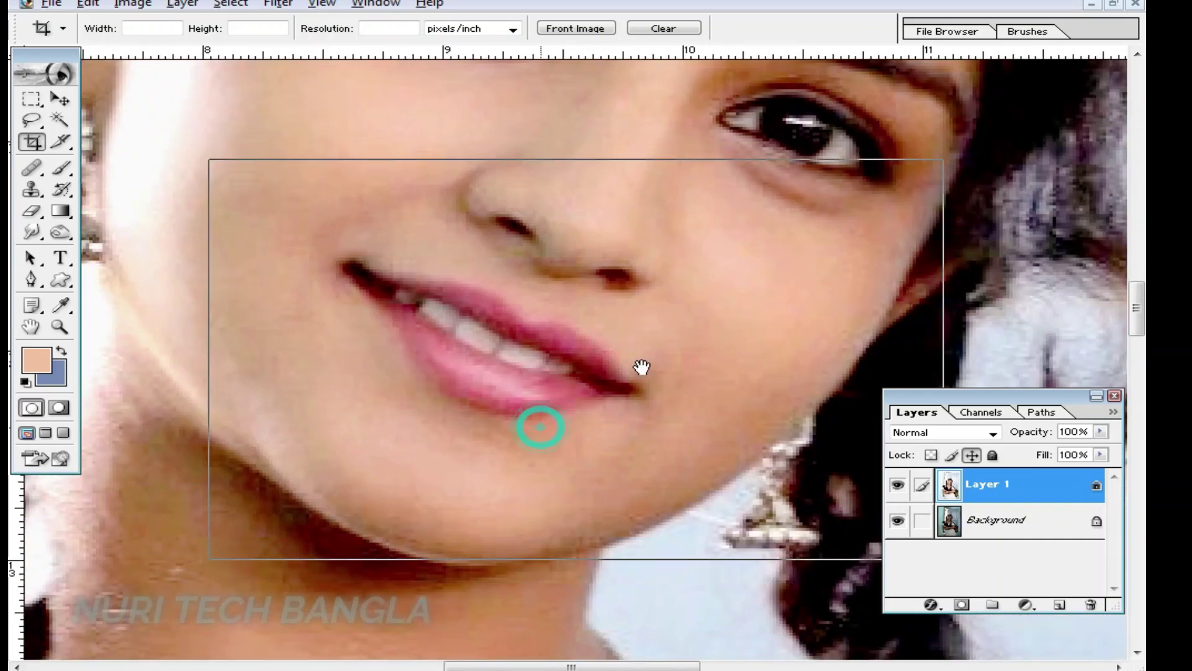
pyautogui.click(599, 341)
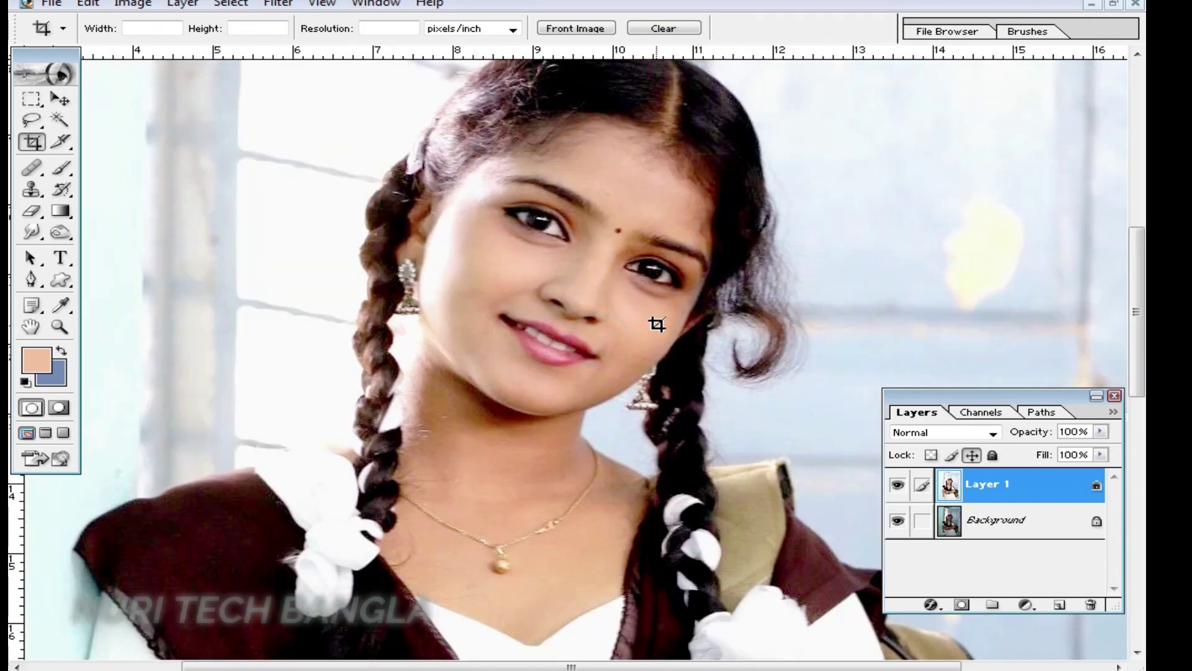
pyautogui.click(279, 5)
pyautogui.moveTo(331, 516)
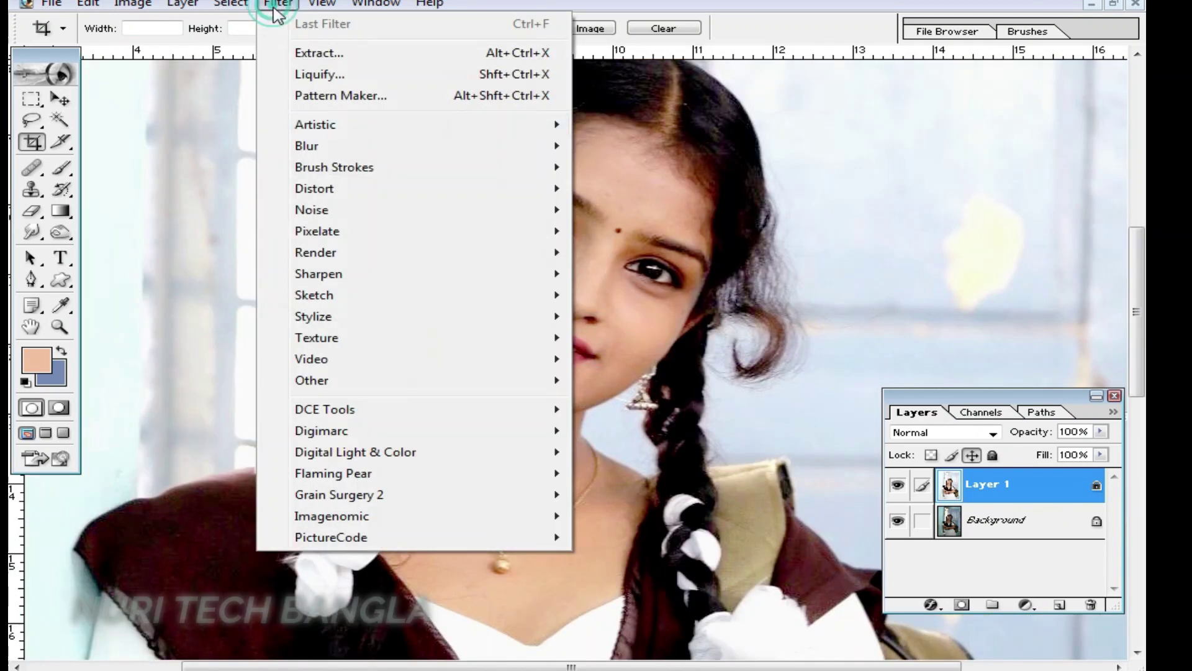
# - Apply Imagenomic Noiseware Professional to the face, tweaking luminance noise and setting sharpening to 5
pyautogui.click(412, 517)
pyautogui.click(697, 517)
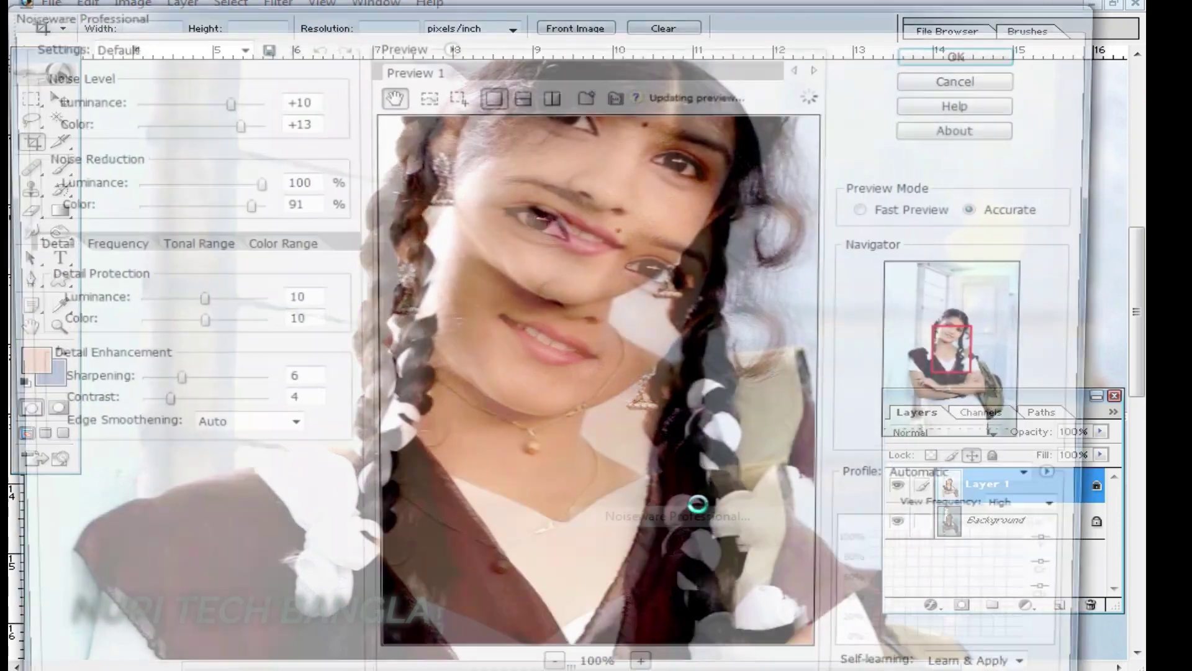
pyautogui.moveTo(593, 214)
pyautogui.mouseDown()
pyautogui.moveTo(604, 390)
pyautogui.moveTo(626, 399)
pyautogui.moveTo(609, 340)
pyautogui.mouseUp()
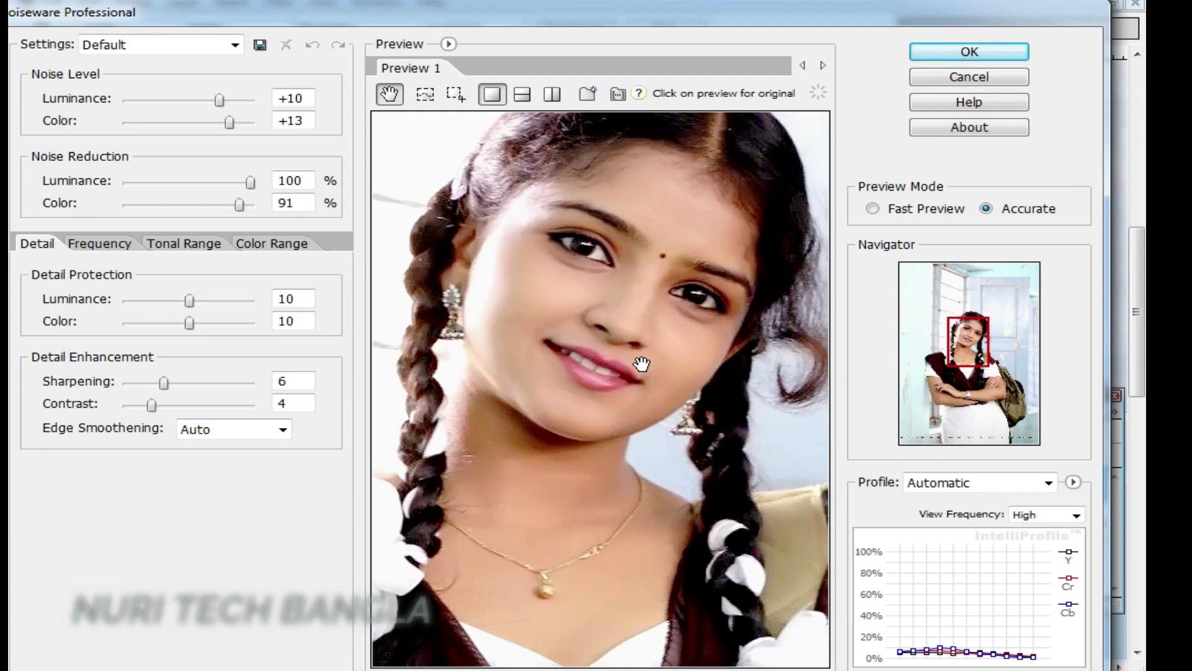
pyautogui.keyDown('ctrl'); pyautogui.click(583, 355); pyautogui.keyUp('ctrl')
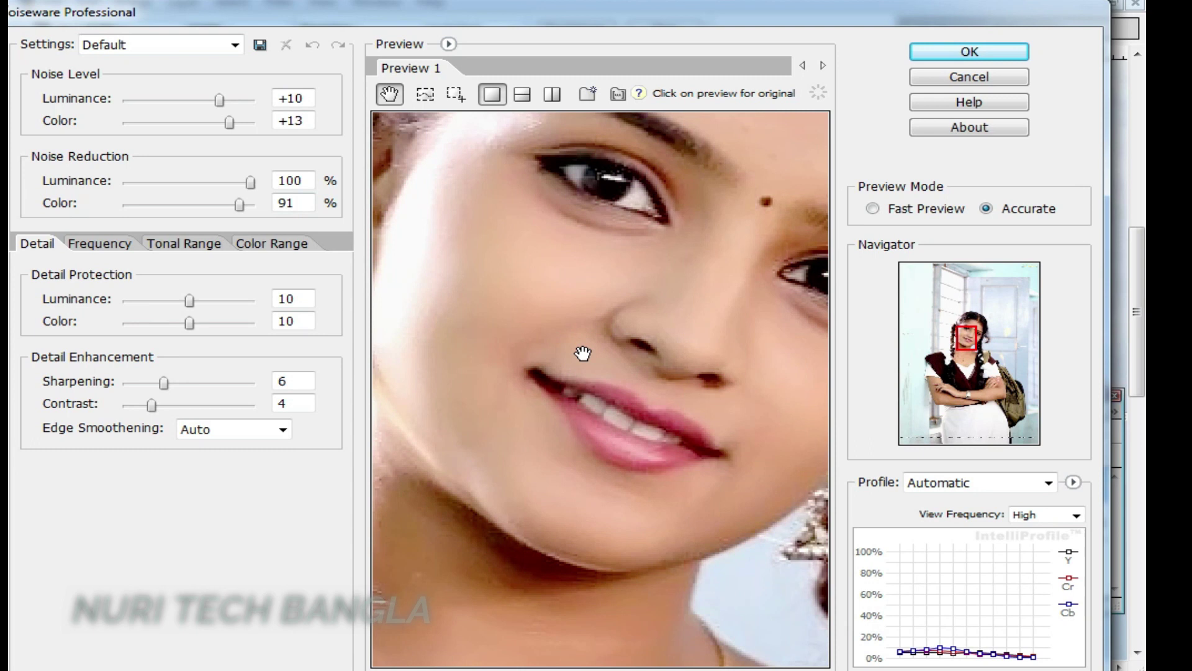
pyautogui.moveTo(217, 101); pyautogui.dragTo(214, 100)
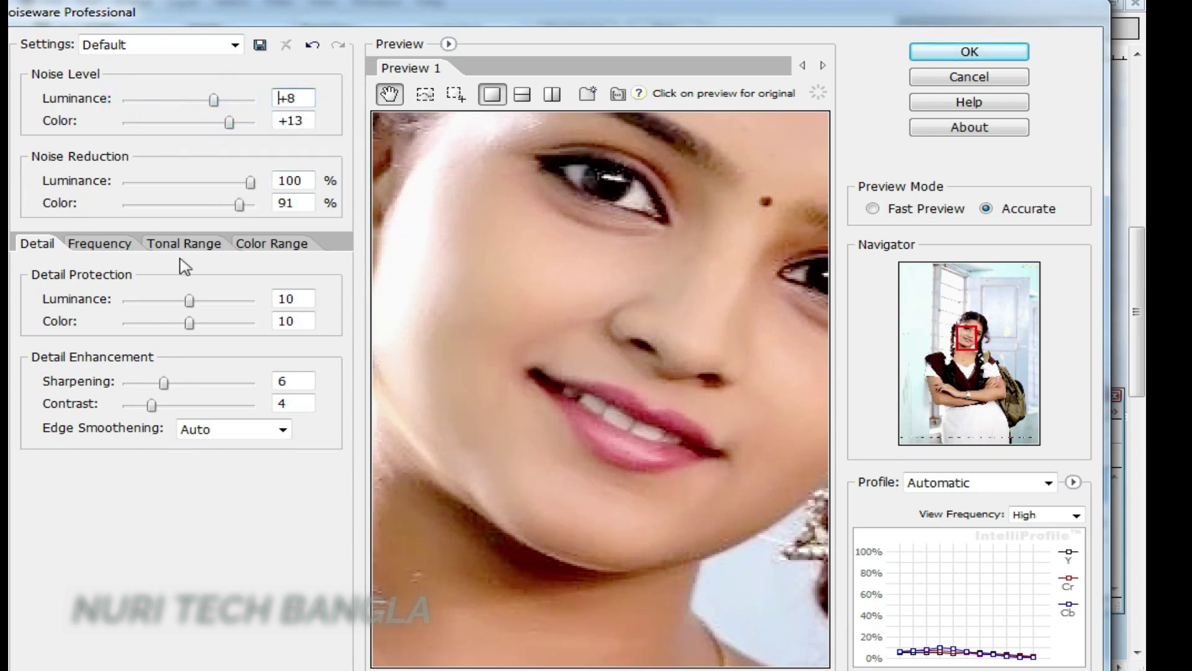
pyautogui.moveTo(167, 381)
pyautogui.mouseDown()
pyautogui.moveTo(214, 383)
pyautogui.moveTo(163, 381)
pyautogui.mouseUp()
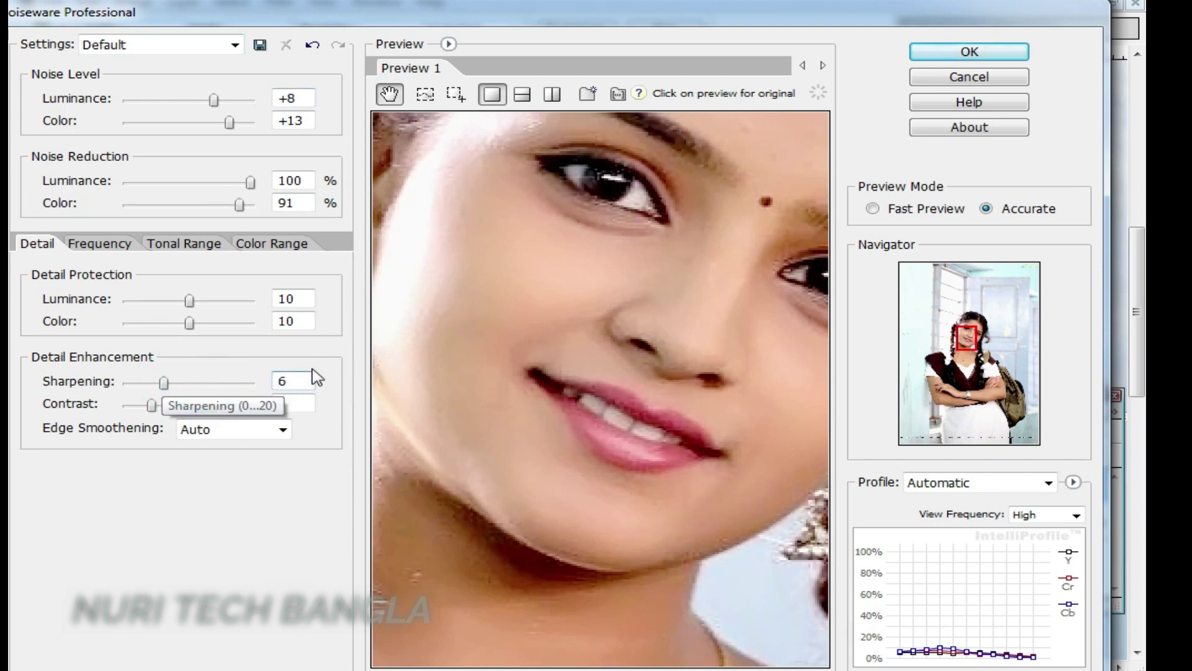
pyautogui.moveTo(164, 381); pyautogui.dragTo(158, 382)
pyautogui.moveTo(213, 99); pyautogui.dragTo(226, 109)
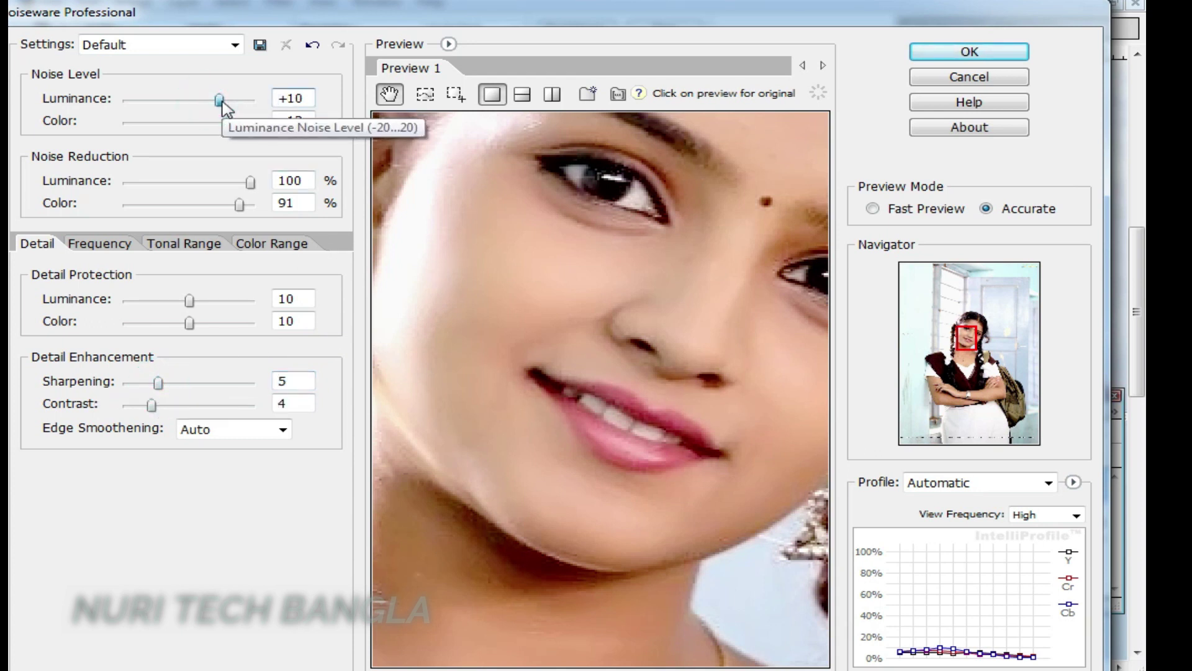
pyautogui.click(969, 52)
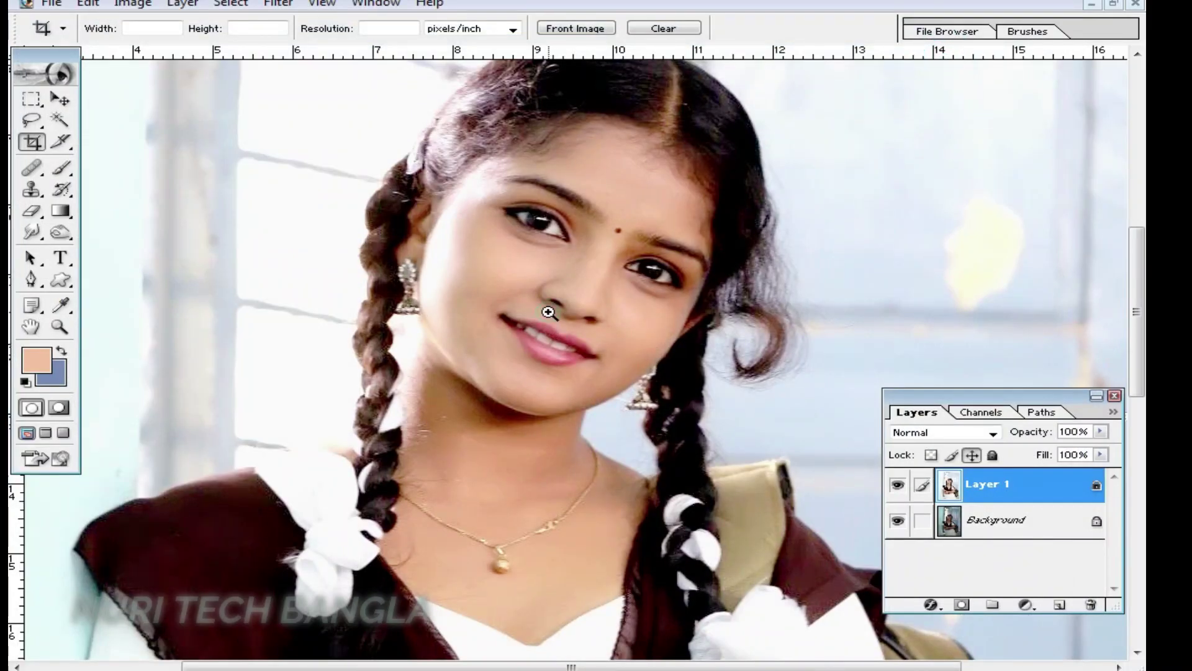
# - Inspect the smoothed cheek and forehead up close, then zoom out and open the Filter menu
pyautogui.keyDown('ctrl'); pyautogui.click(556, 313); pyautogui.keyUp('ctrl')
pyautogui.moveTo(799, 296); pyautogui.dragTo(735, 322)
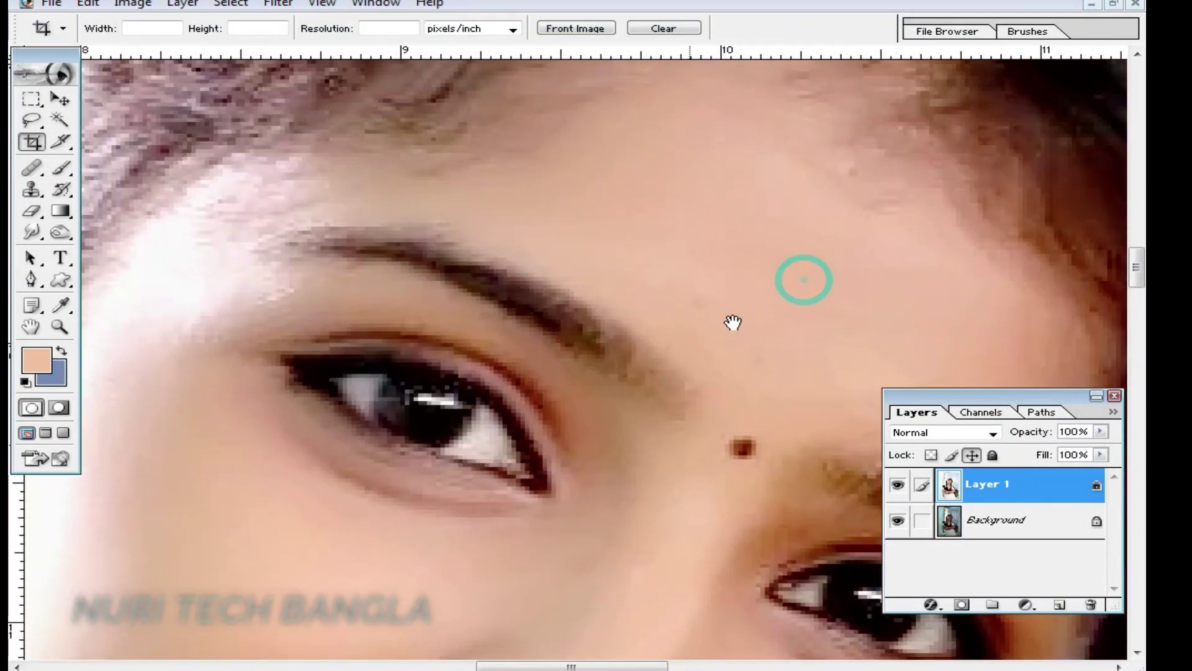
pyautogui.keyDown('alt'); pyautogui.click(655, 406); pyautogui.keyUp('alt')
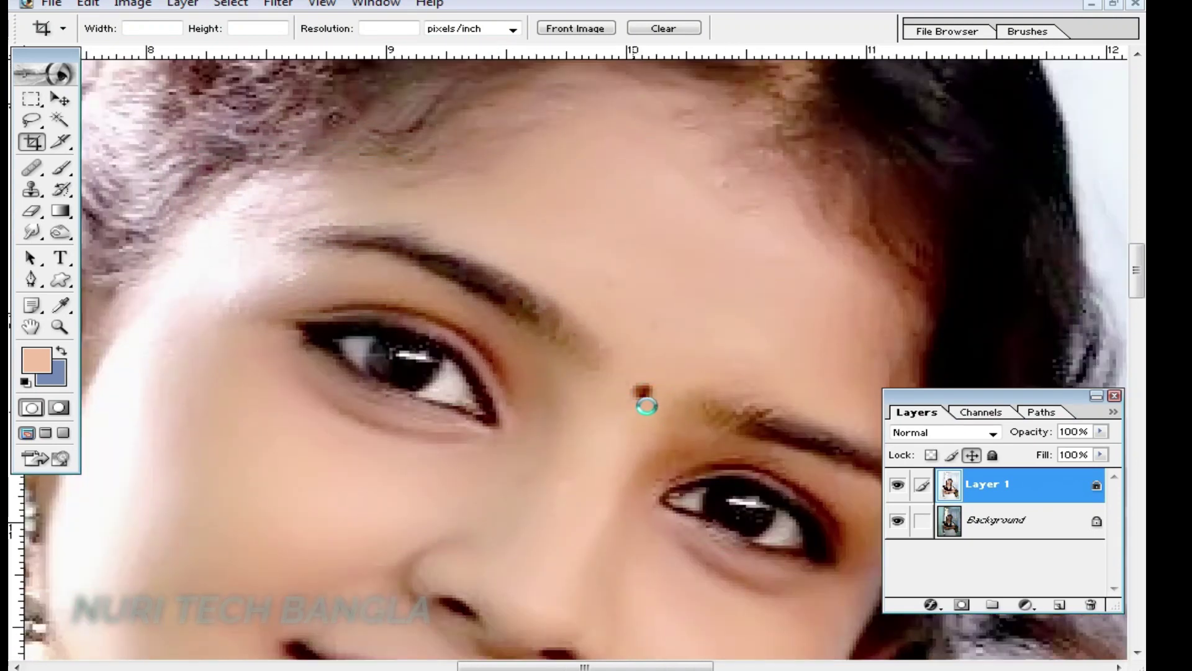
pyautogui.keyDown('alt'); pyautogui.click(607, 398); pyautogui.keyUp('alt')
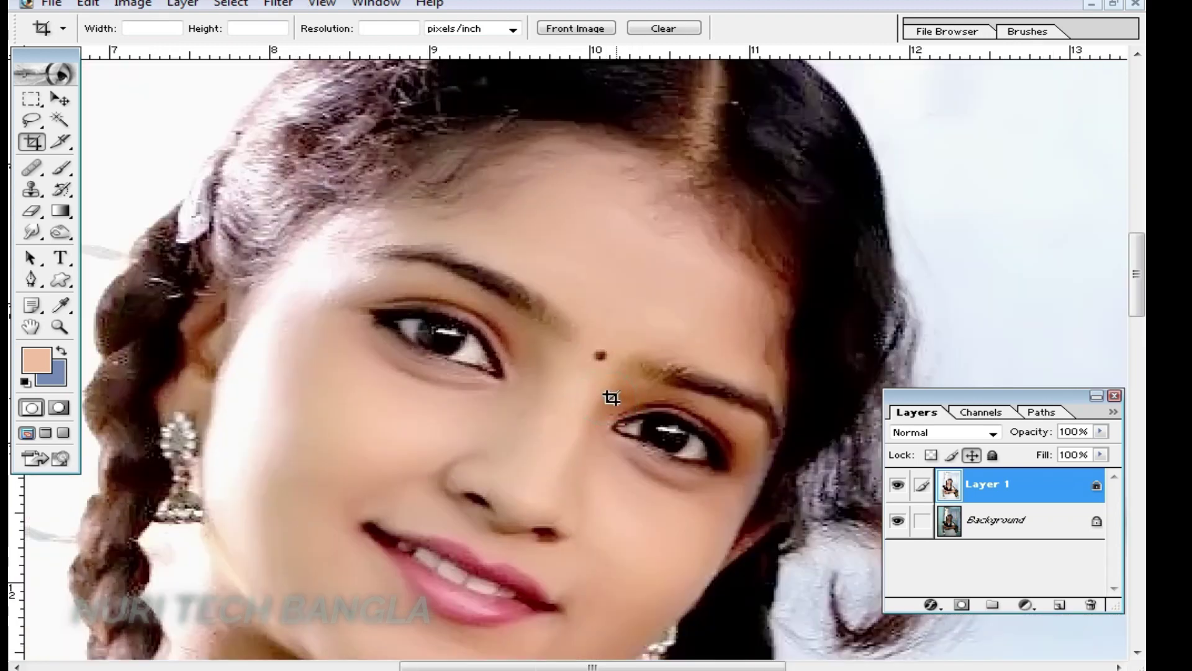
pyautogui.click(279, 5)
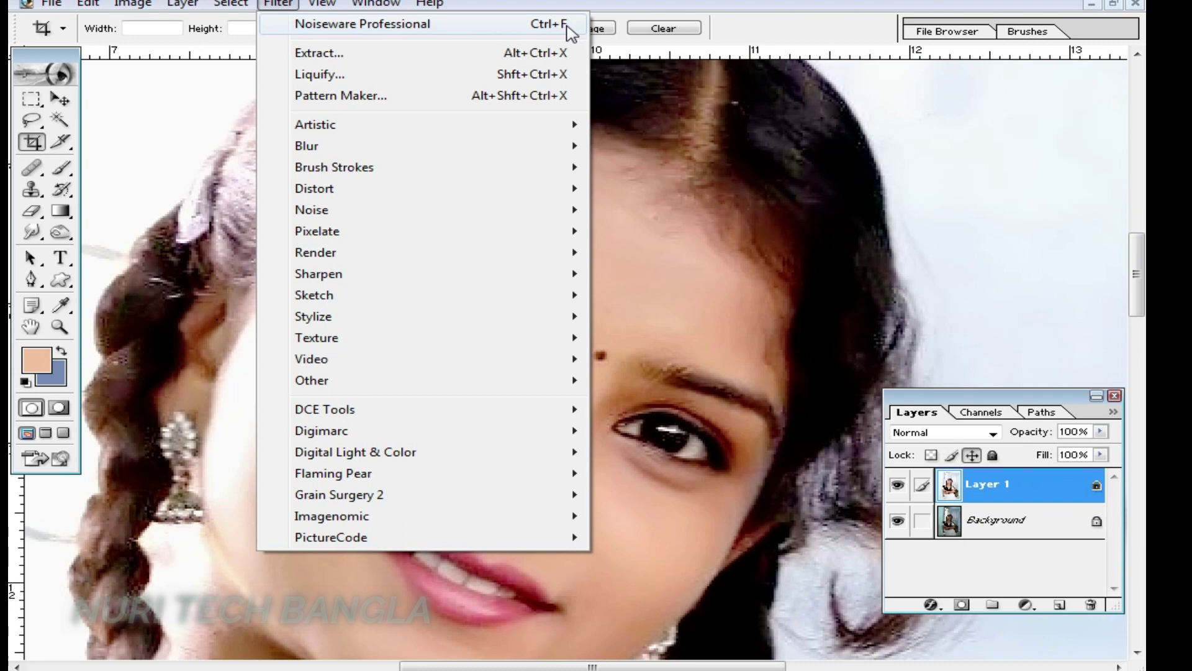
# - Close the Filter menu without applying a filter and bring the whole photo back into view
pyautogui.click(659, 267)
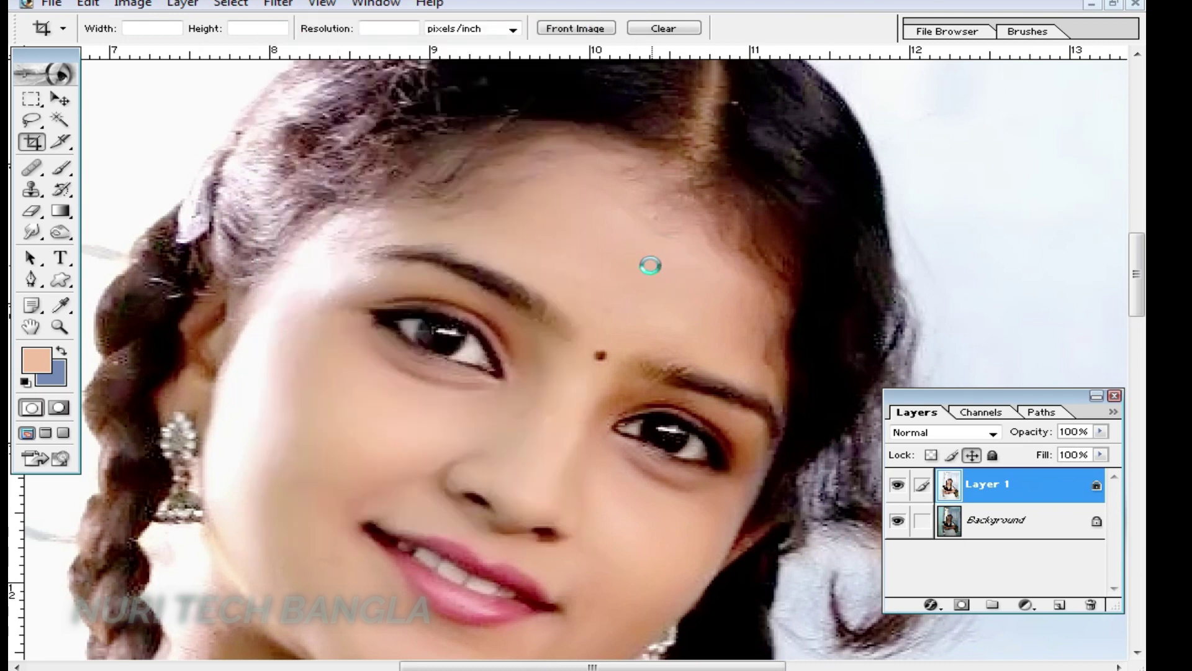
pyautogui.scroll(-3, 546, 457)
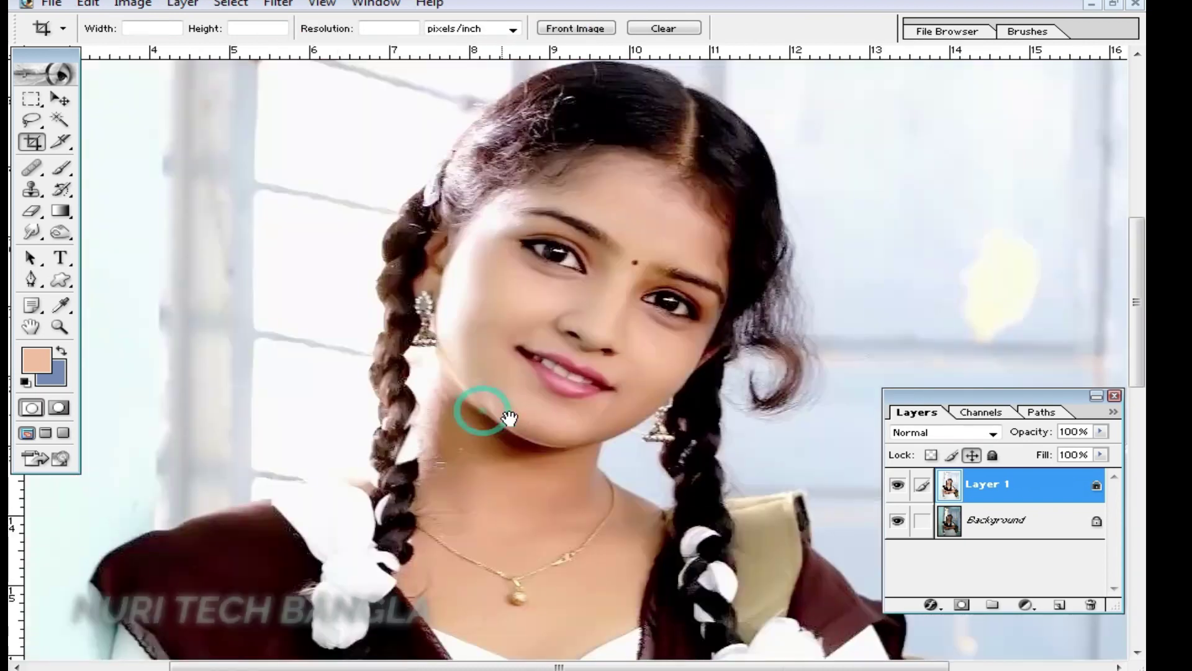
pyautogui.moveTo(508, 417); pyautogui.dragTo(503, 231)
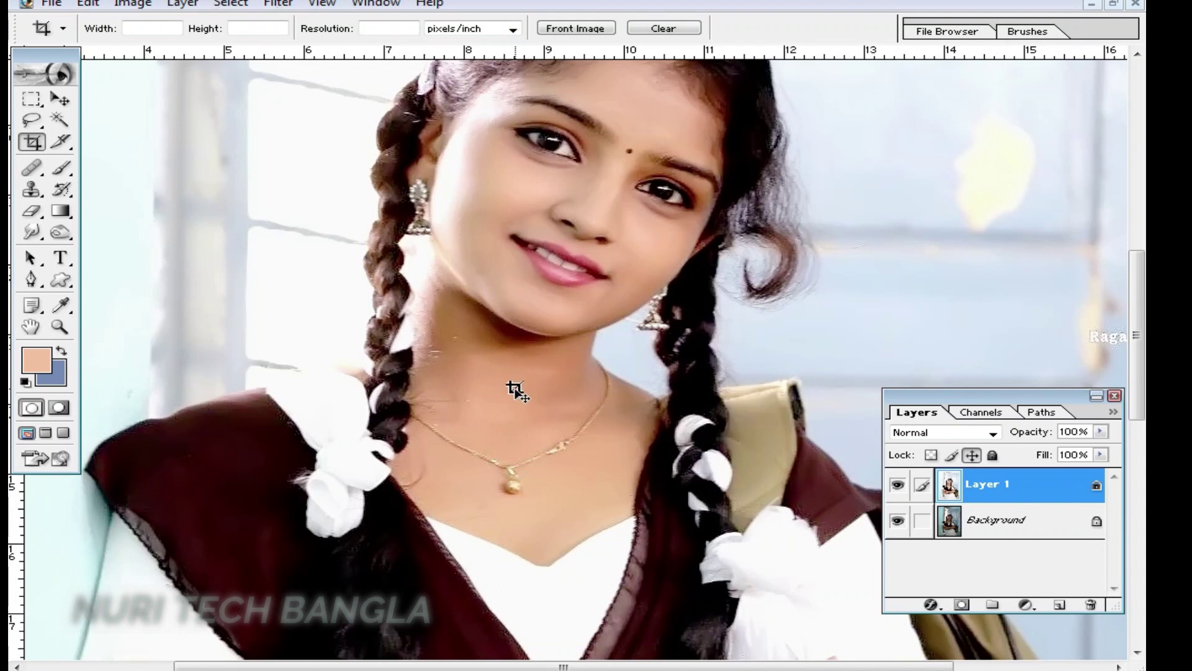
# - Duplicate Layer 1 and set up a 54 px brush at 23% opacity
pyautogui.hotkey('ctrl', 'j')
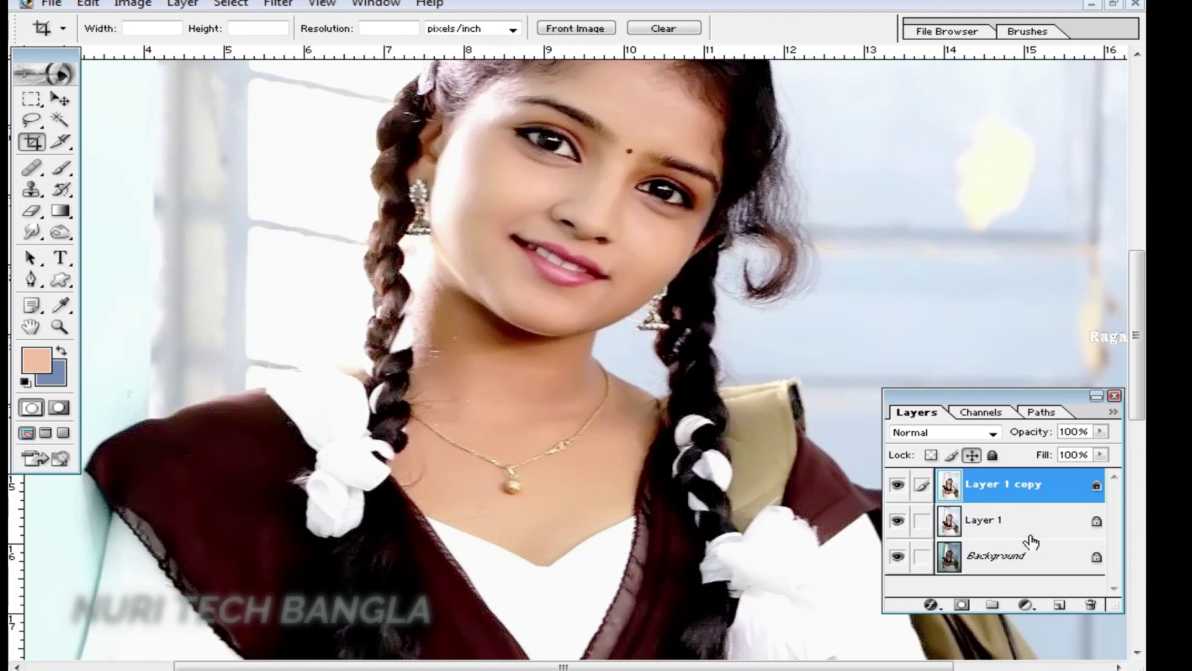
pyautogui.click(620, 362)
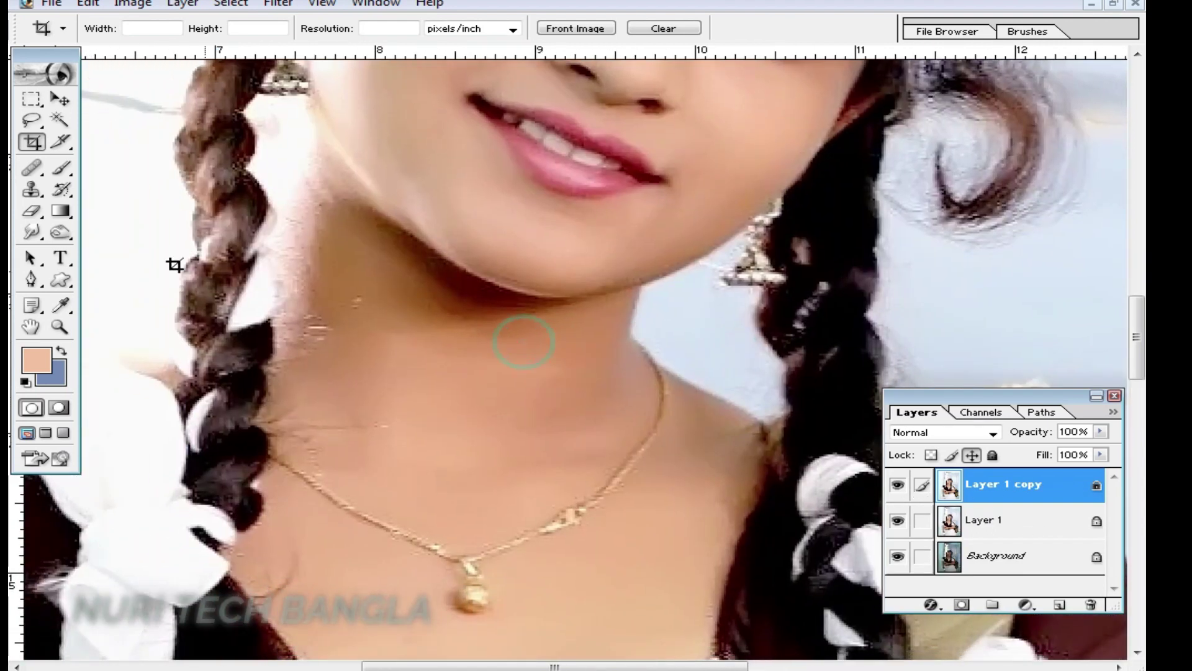
pyautogui.click(60, 166)
pyautogui.scroll(3, 500, 312)
pyautogui.rightClick(506, 291)
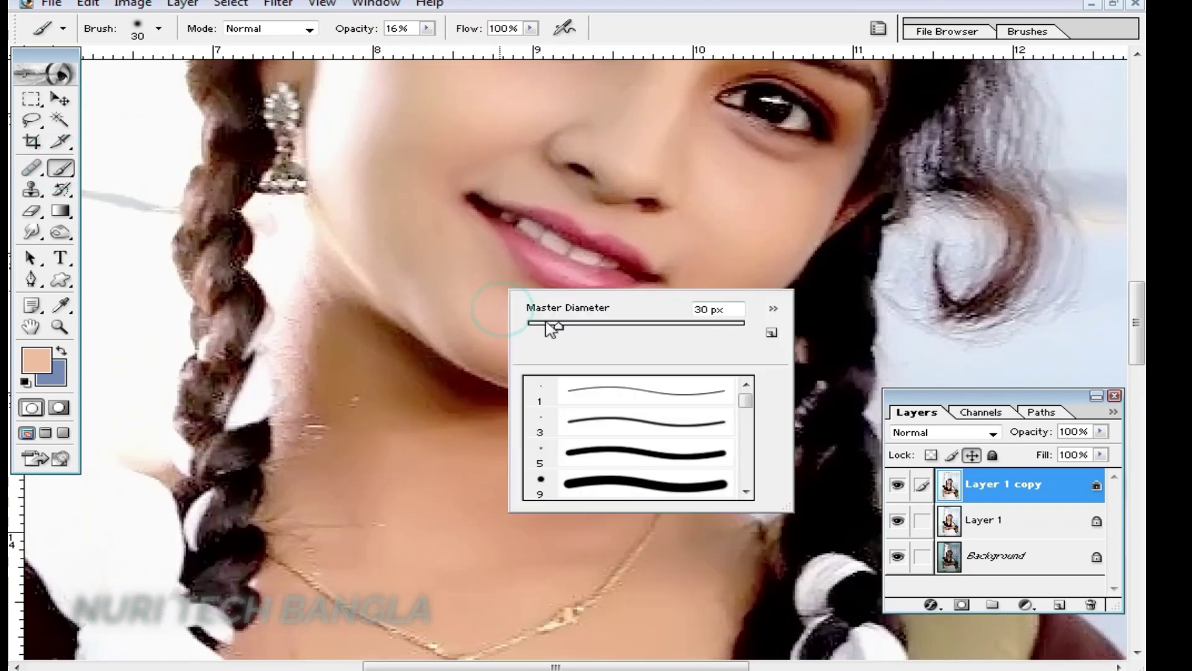
pyautogui.moveTo(551, 324); pyautogui.dragTo(607, 324)
pyautogui.click(457, 122)
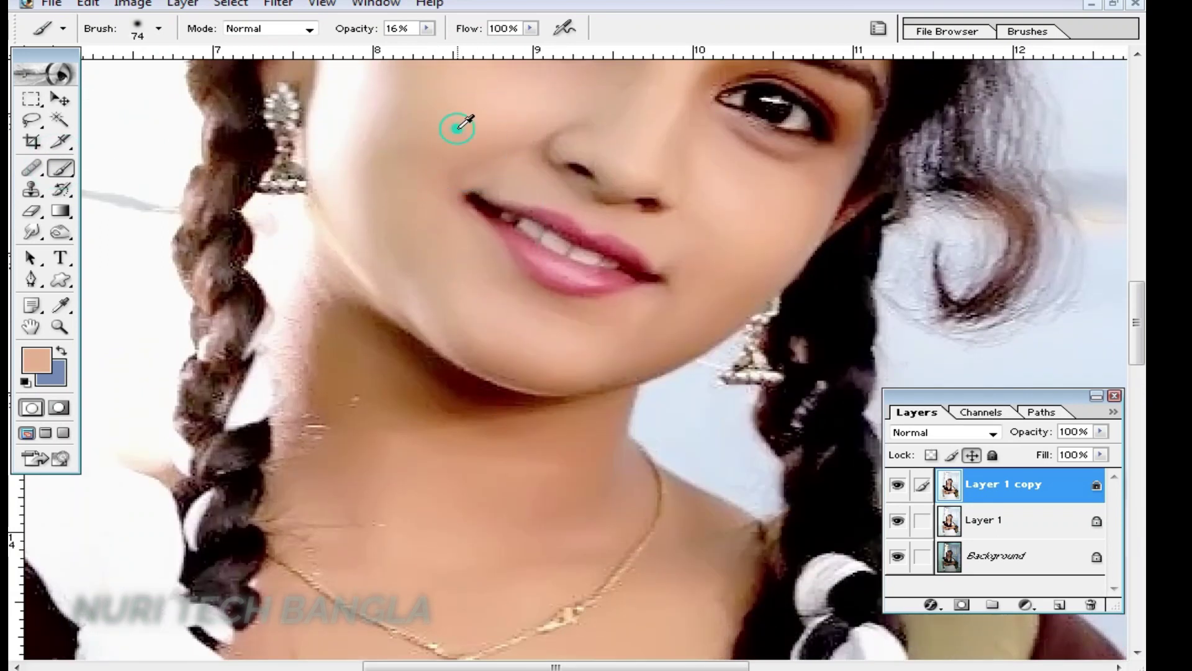
pyautogui.rightClick(488, 127)
pyautogui.moveTo(585, 159); pyautogui.dragTo(518, 160)
pyautogui.click(452, 122)
pyautogui.click(428, 28)
pyautogui.moveTo(428, 47); pyautogui.dragTo(435, 46)
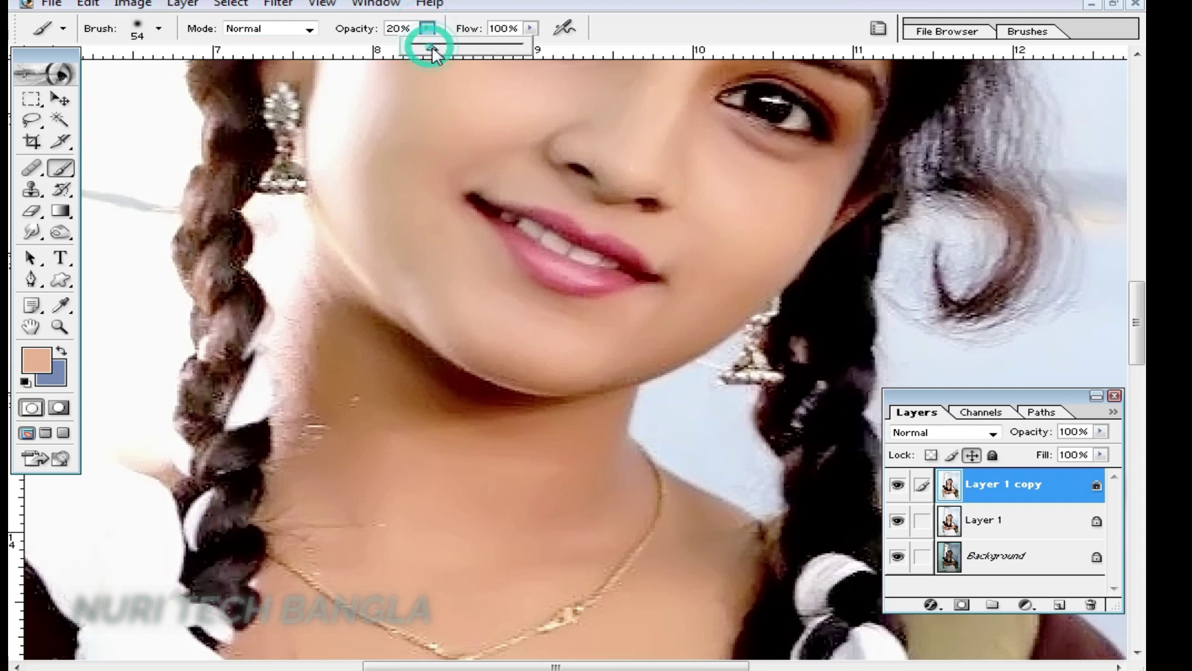
# - Paint lighter skin tone over the shadows under the jaw, chin and neck
pyautogui.moveTo(351, 369); pyautogui.dragTo(337, 325)
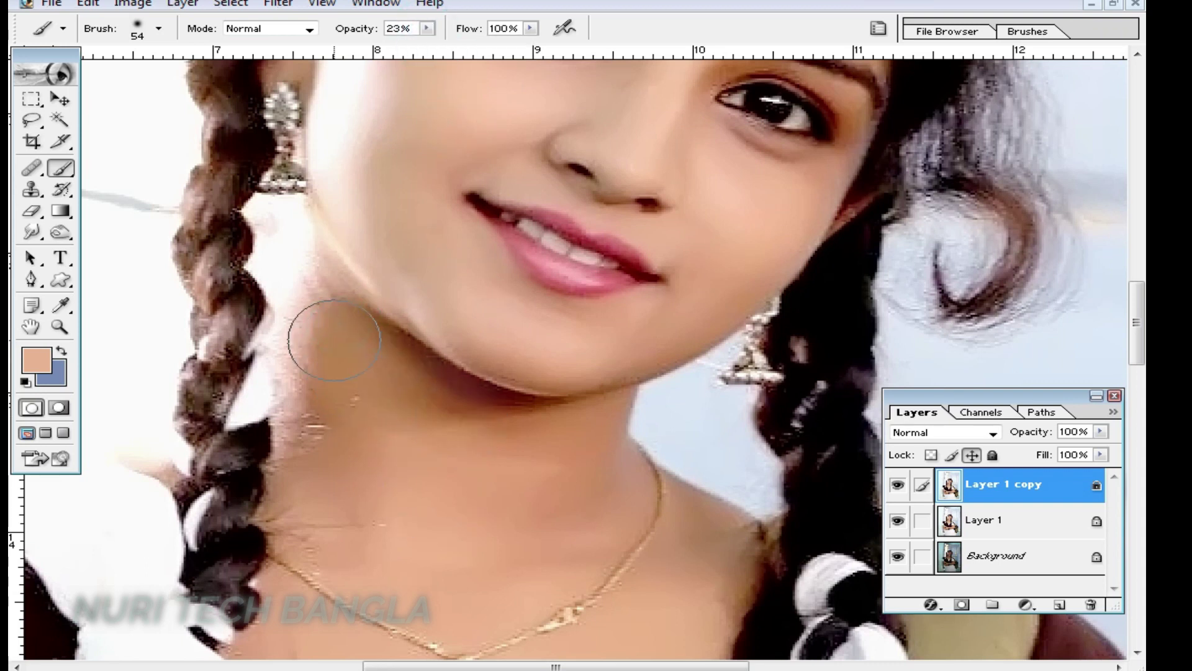
pyautogui.moveTo(563, 505); pyautogui.dragTo(559, 348)
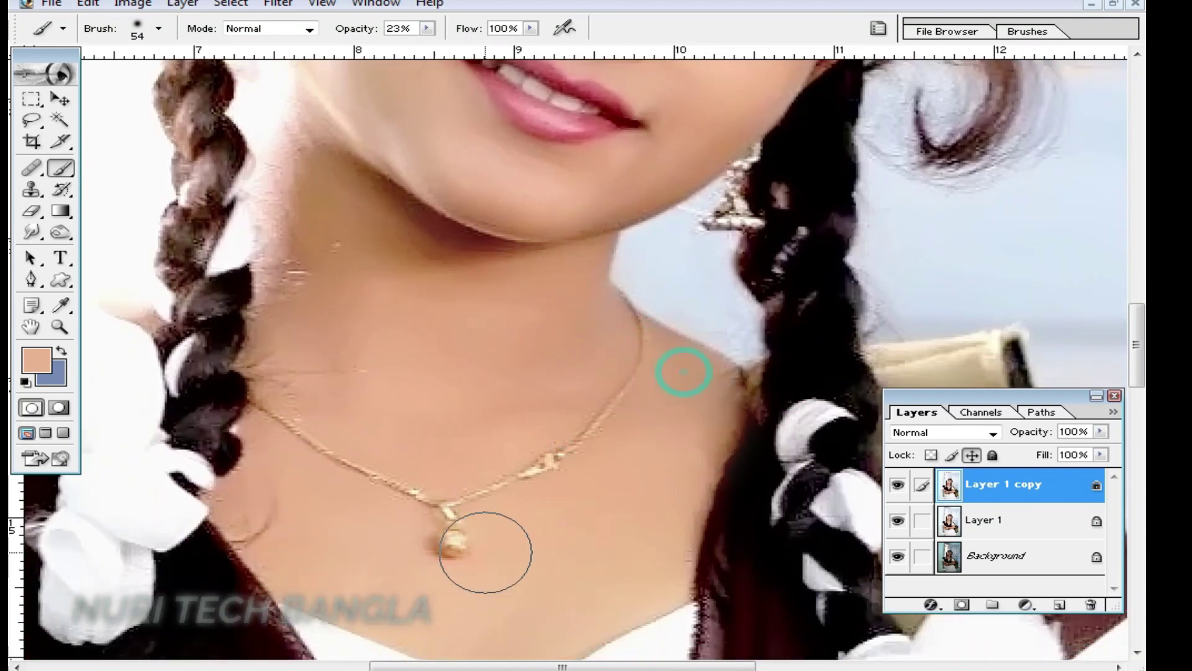
pyautogui.moveTo(334, 292); pyautogui.dragTo(357, 403)
pyautogui.moveTo(382, 303); pyautogui.dragTo(545, 388)
pyautogui.moveTo(430, 346); pyautogui.dragTo(346, 315)
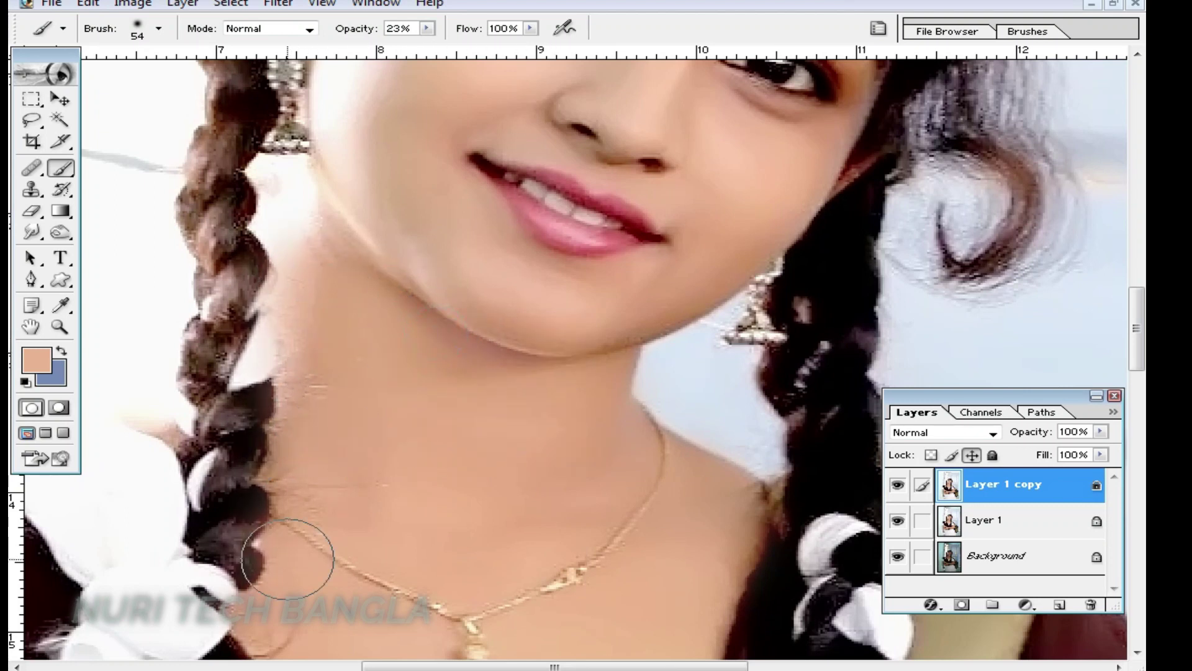
pyautogui.hotkey('ctrl', '-')
# - Brush faint skin tone onto the neck, cheek and both forearms on Layer 1 copy
pyautogui.scroll(-3, 540, 409)
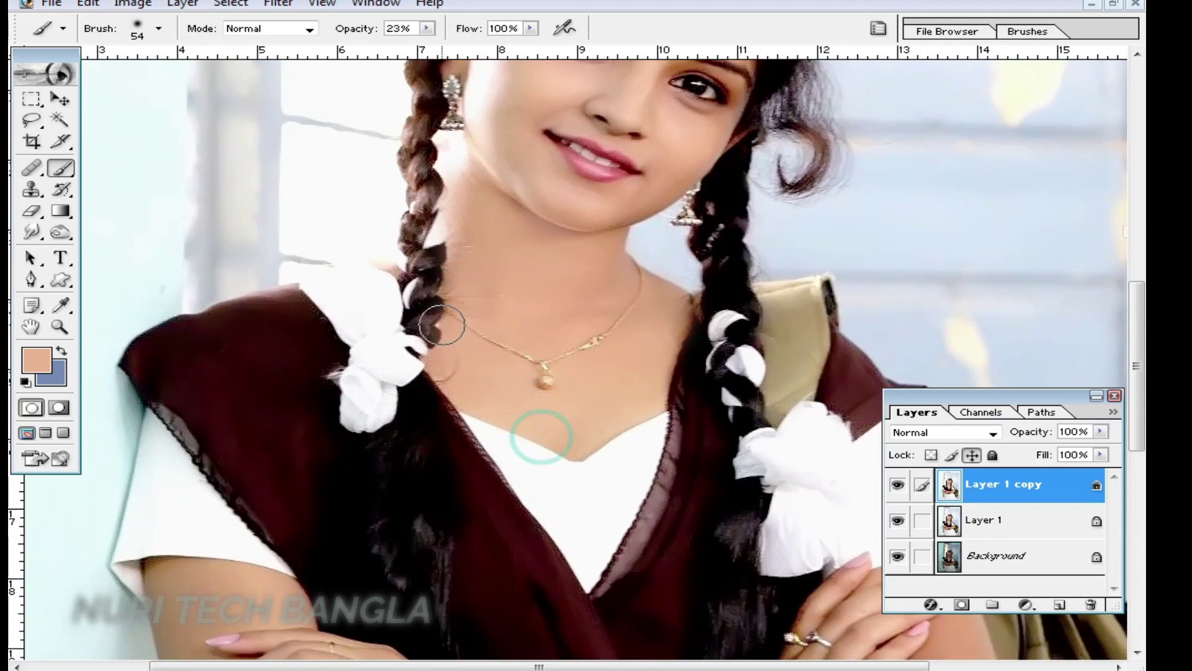
pyautogui.moveTo(576, 437); pyautogui.dragTo(606, 409)
pyautogui.click(638, 373)
pyautogui.click(652, 186)
pyautogui.scroll(-8, 674, 171)
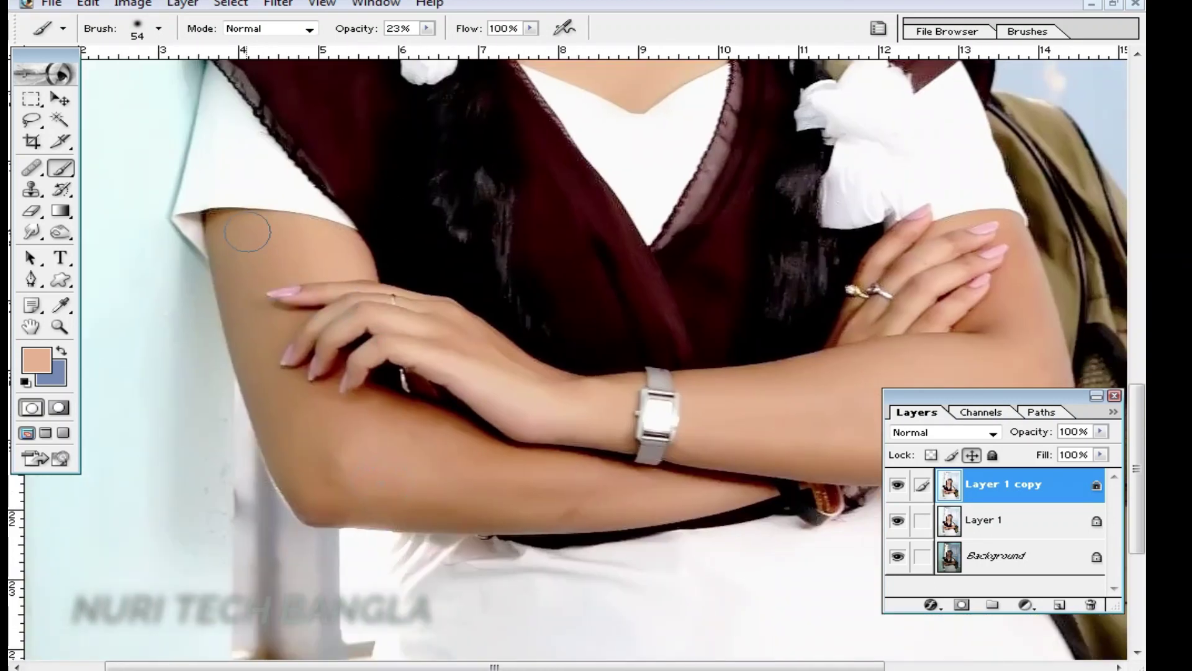
pyautogui.moveTo(293, 381)
pyautogui.mouseDown()
pyautogui.moveTo(482, 452)
pyautogui.moveTo(522, 498)
pyautogui.moveTo(399, 498)
pyautogui.mouseUp()
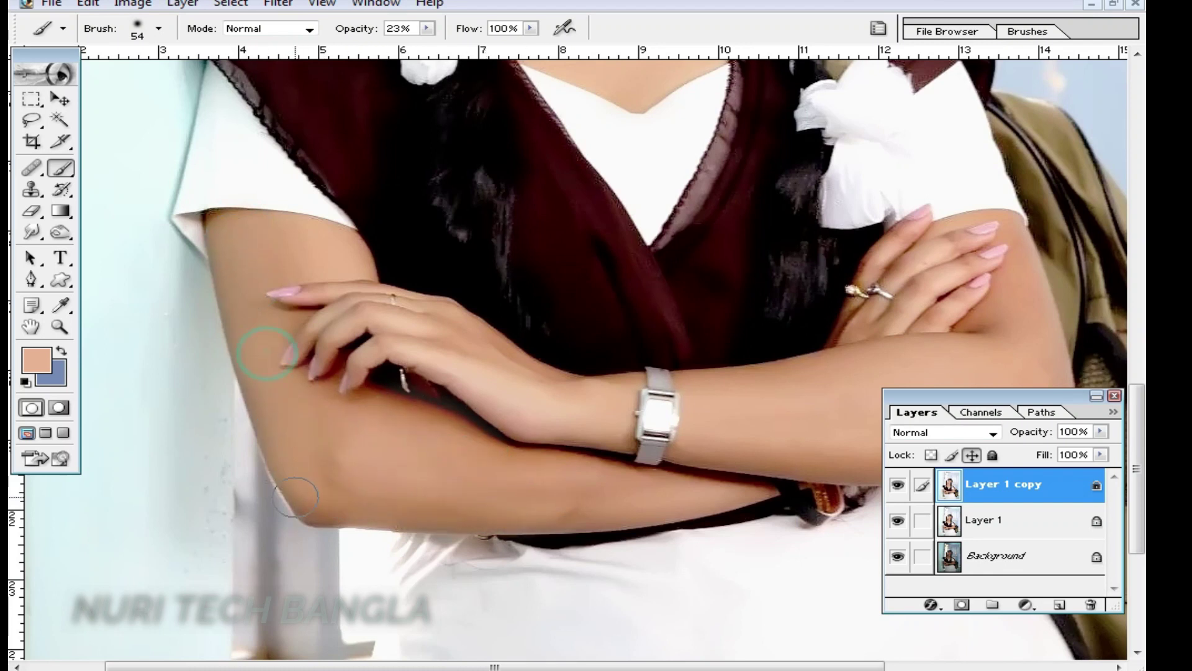
pyautogui.moveTo(336, 455); pyautogui.dragTo(621, 500)
pyautogui.moveTo(419, 443)
pyautogui.mouseDown()
pyautogui.moveTo(556, 460)
pyautogui.moveTo(505, 404)
pyautogui.moveTo(800, 444)
pyautogui.moveTo(652, 473)
pyautogui.moveTo(807, 407)
pyautogui.mouseUp()
pyautogui.hscroll(5, 556, 460)
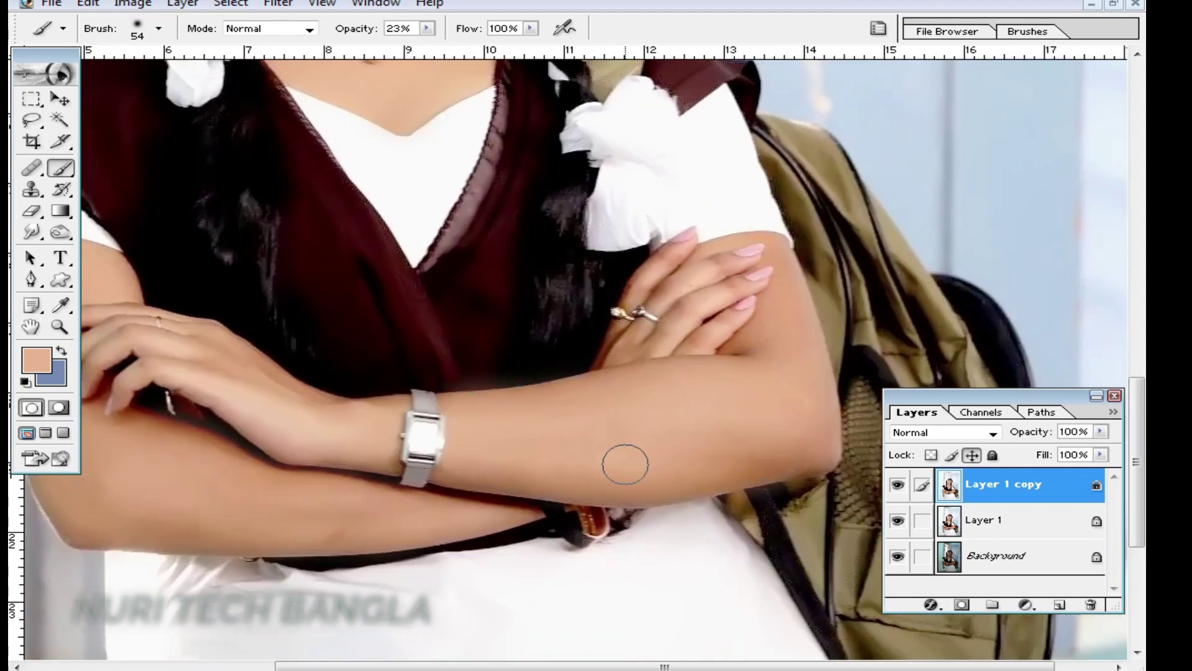
# - Zoom back out to the face, flatten the image, then undo the flatten
pyautogui.hotkey('ctrl', '-')
pyautogui.moveTo(679, 253); pyautogui.dragTo(619, 346)
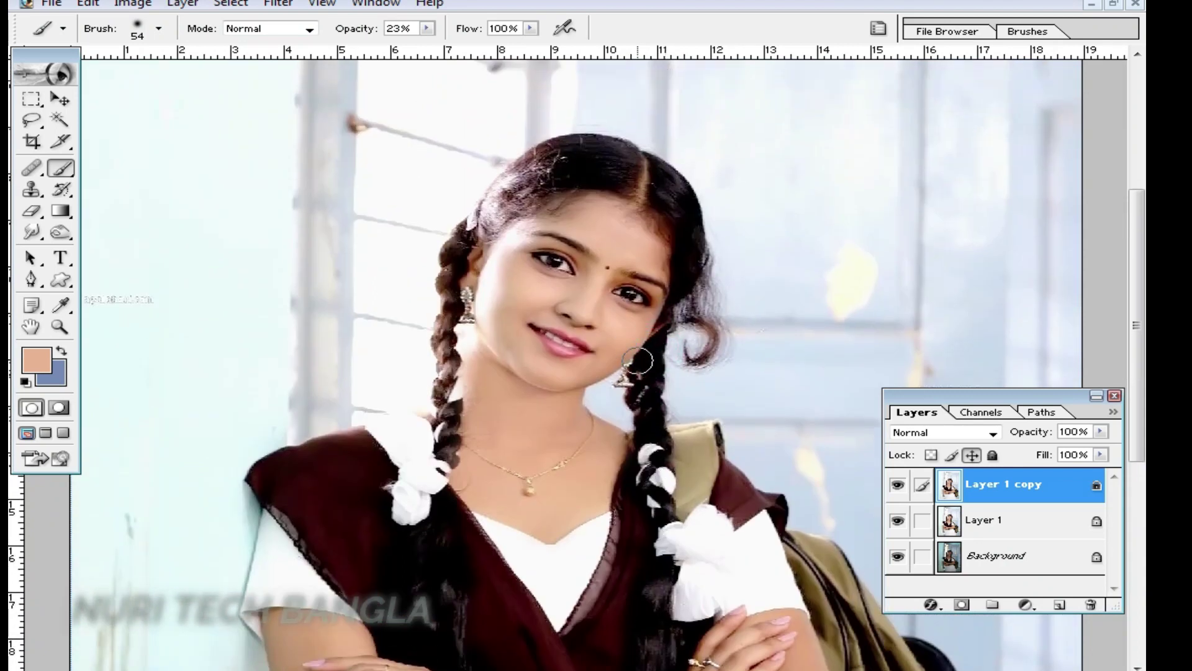
pyautogui.hotkey('ctrl', 'shift', 'e')
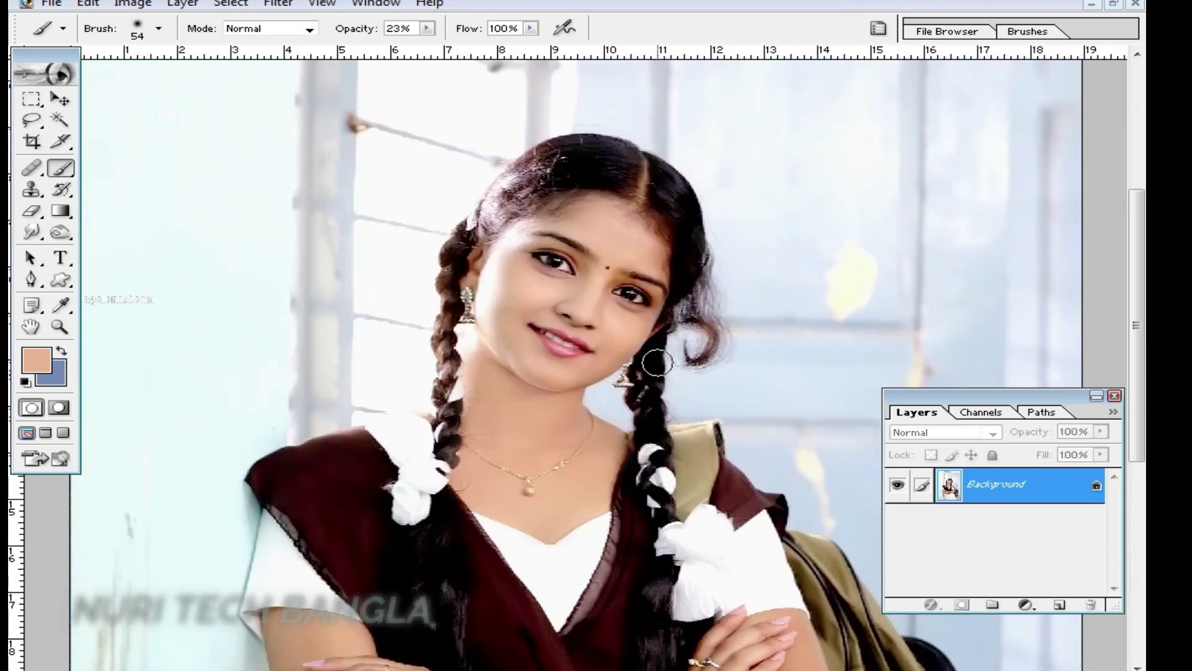
pyautogui.hotkey('ctrl', 'z')
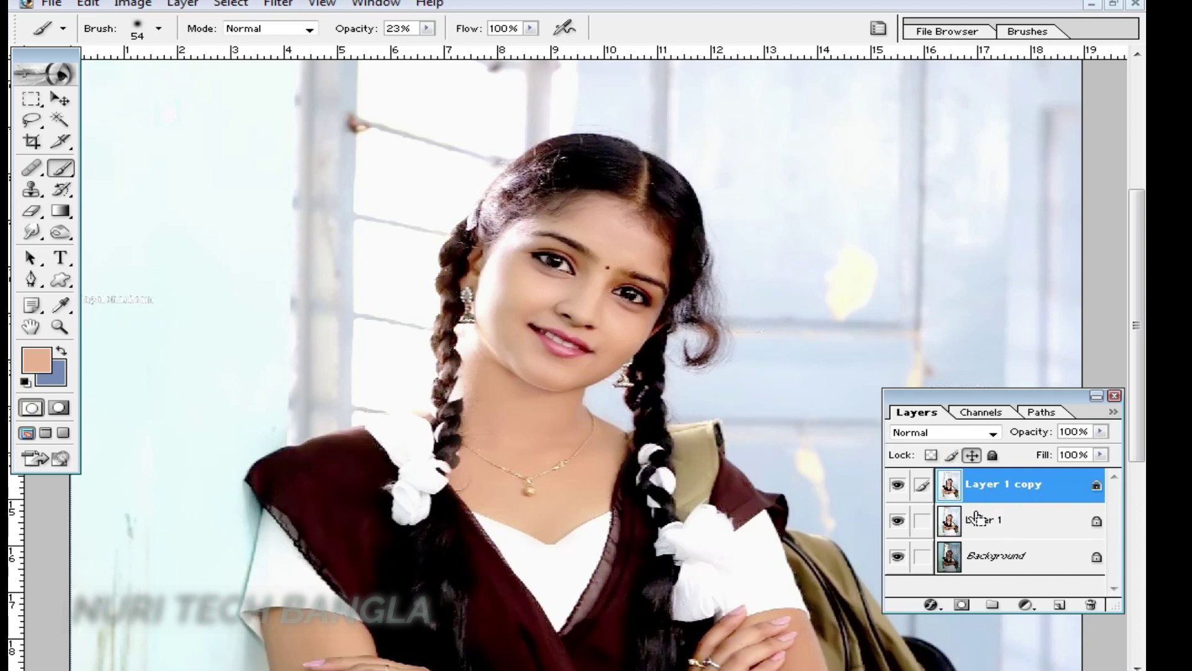
# - Merge Layer 1 copy into Layer 1 and toggle Layer 1's visibility to compare
pyautogui.hotkey('ctrl', 'e')
pyautogui.click(899, 487)
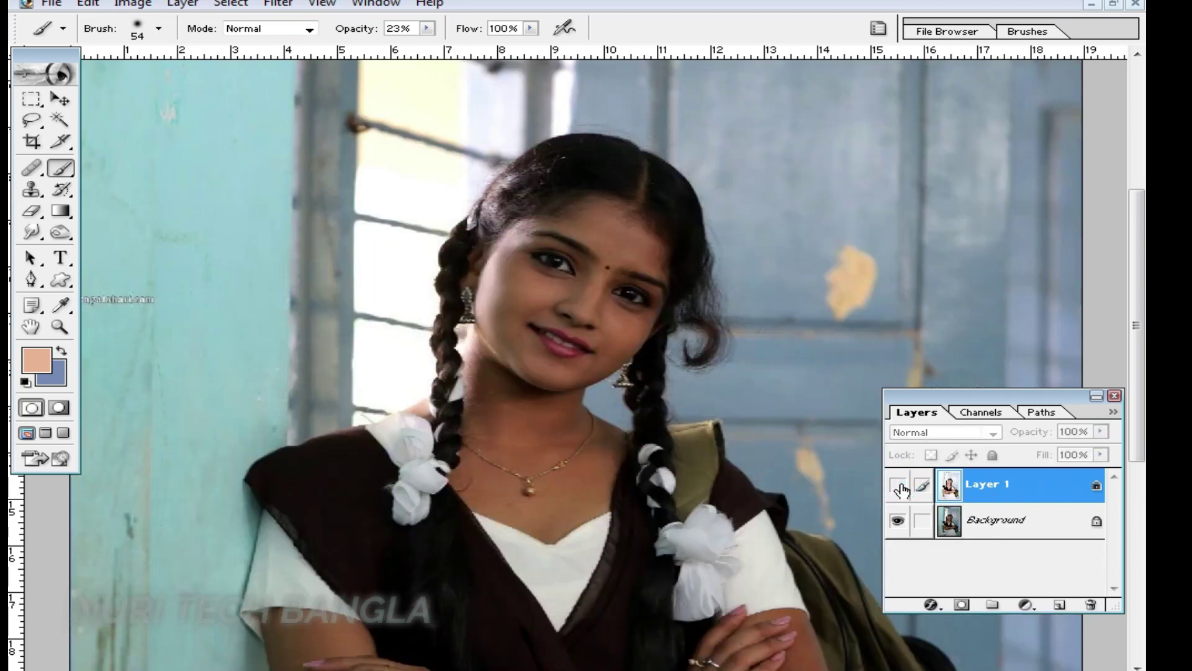
pyautogui.click(899, 488)
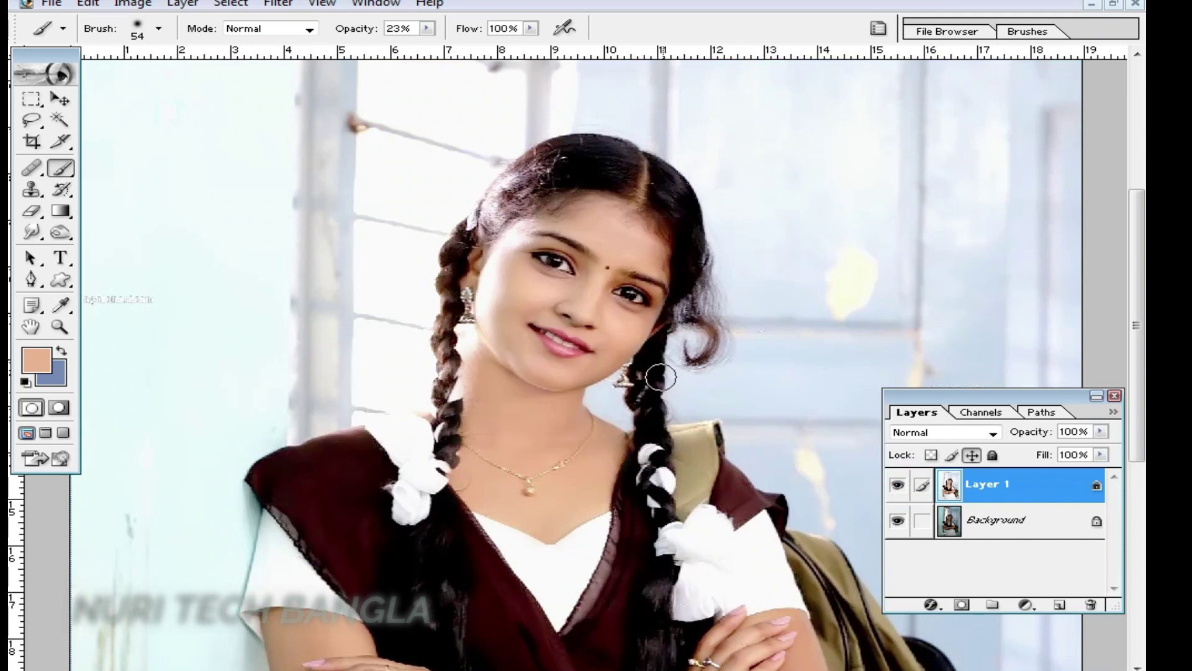
pyautogui.keyDown('ctrl'); pyautogui.click(575, 321); pyautogui.keyUp('ctrl')
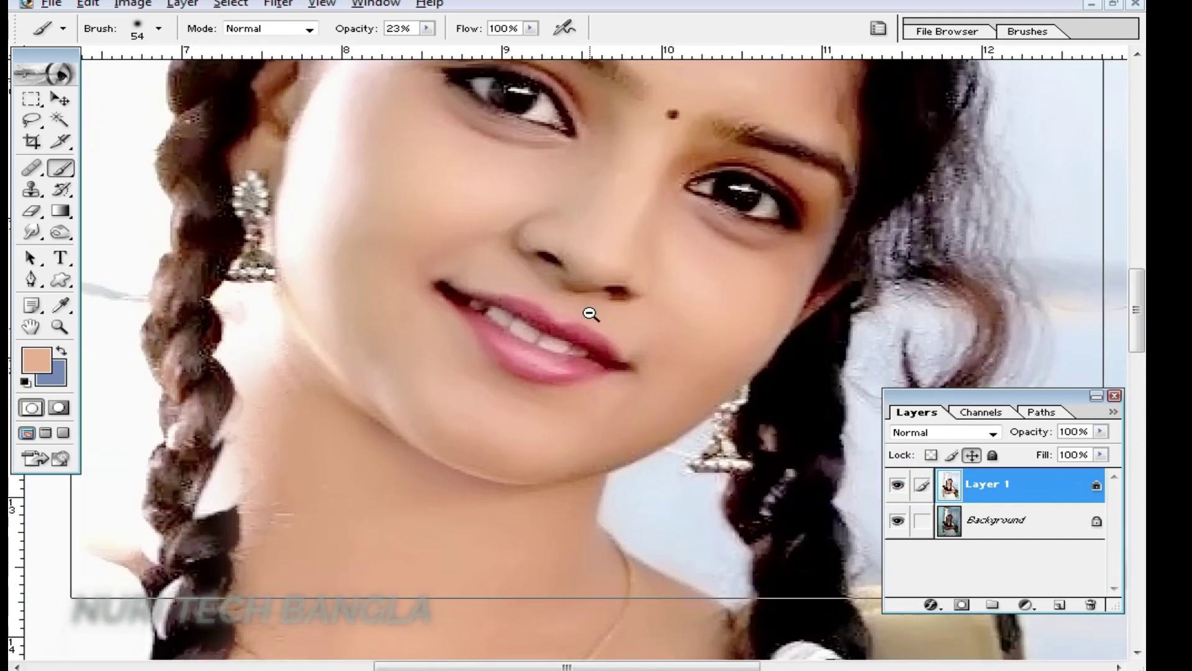
pyautogui.keyDown('alt'); pyautogui.click(621, 335); pyautogui.keyUp('alt')
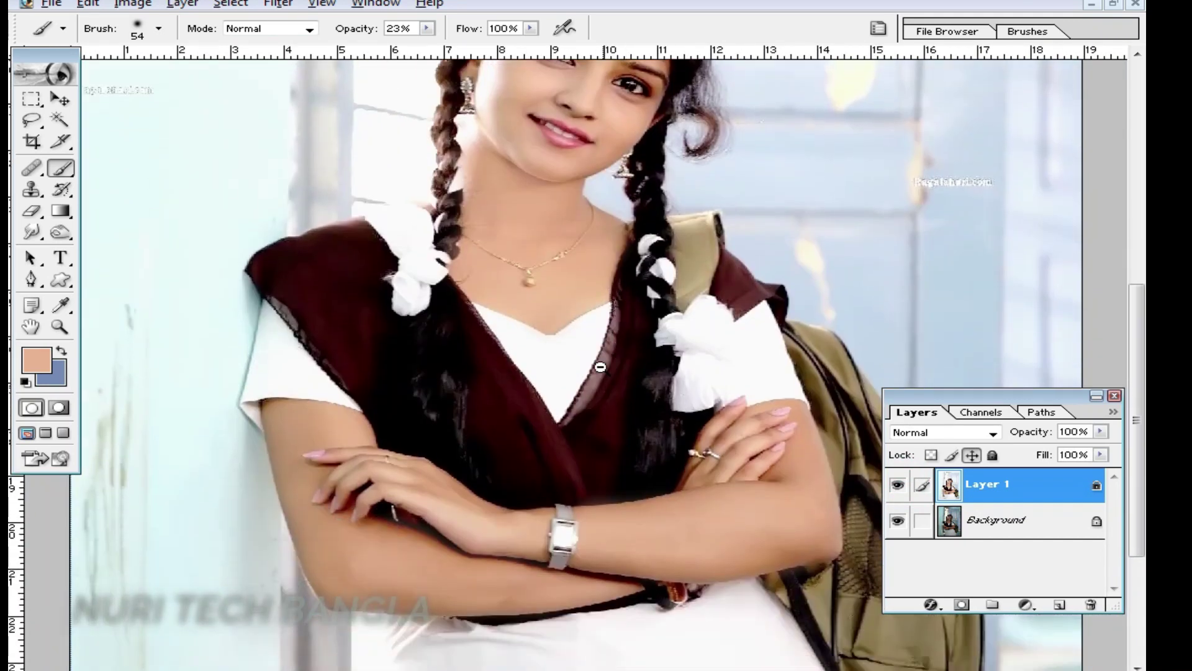